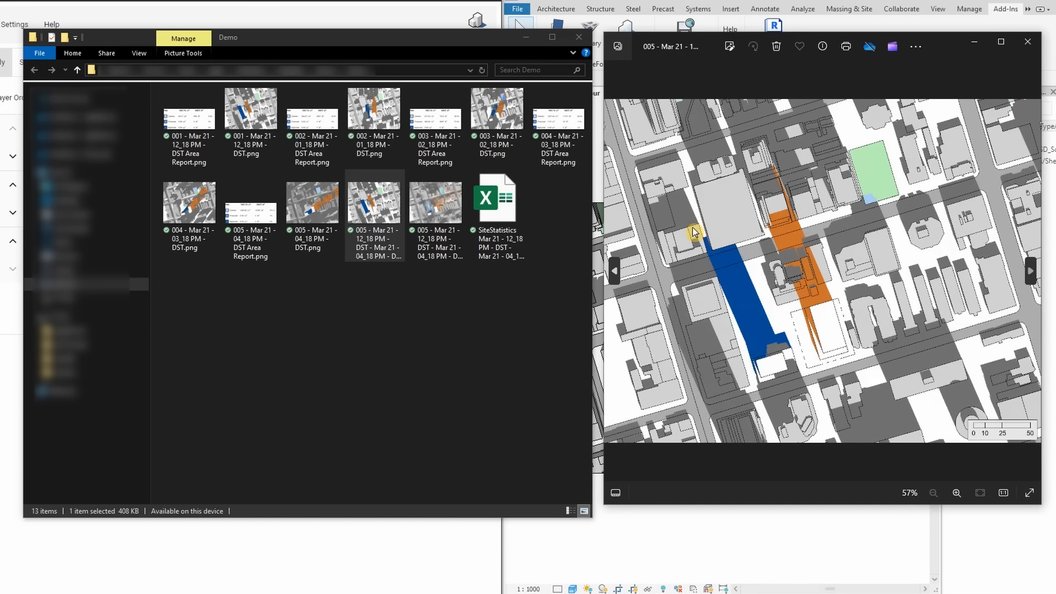
pyautogui.click(1030, 46)
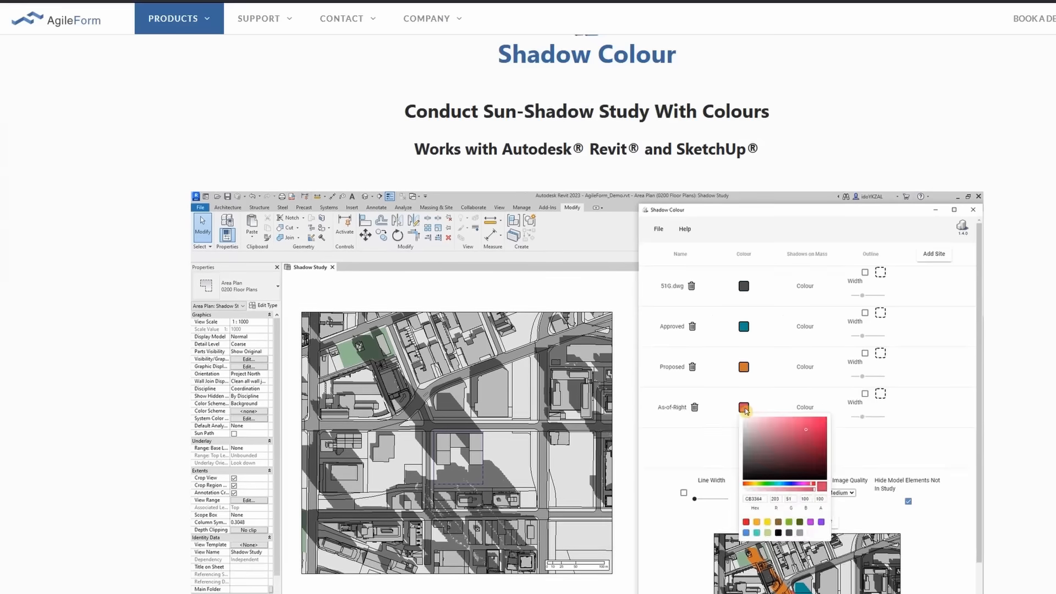
pyautogui.scroll(-8, 686, 164)
pyautogui.scroll(-20, 686, 163)
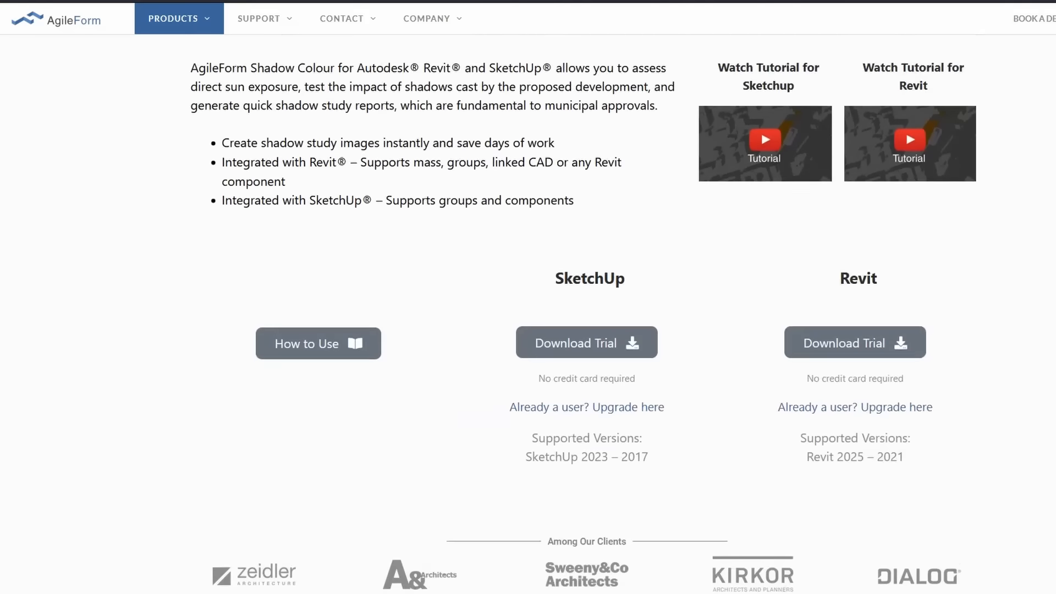
pyautogui.scroll(-15, 686, 163)
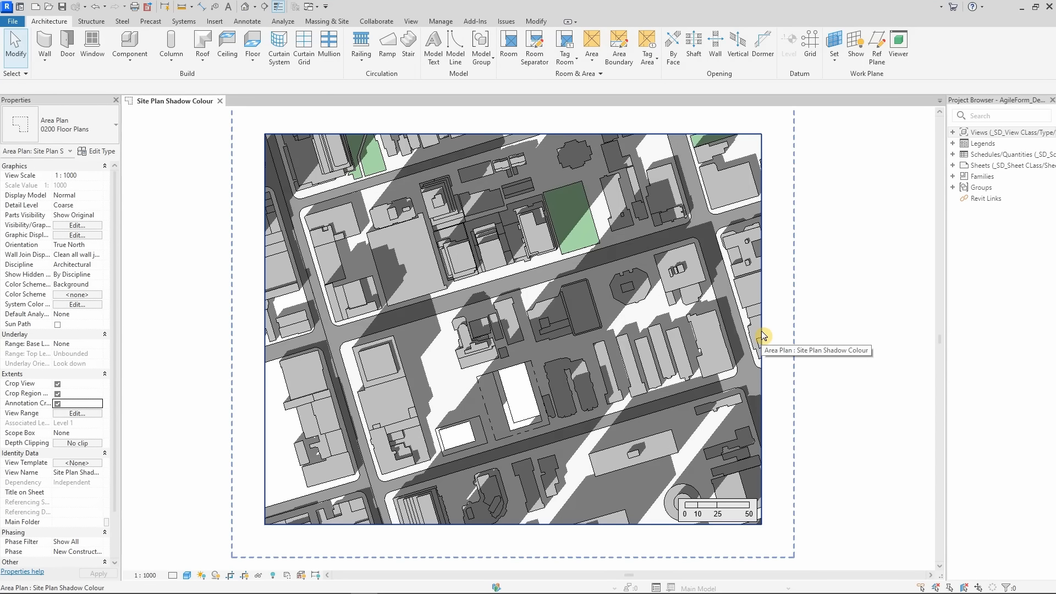
# Check the crop region boundary of the Site Plan Shadow Colour view
pyautogui.click(762, 334)
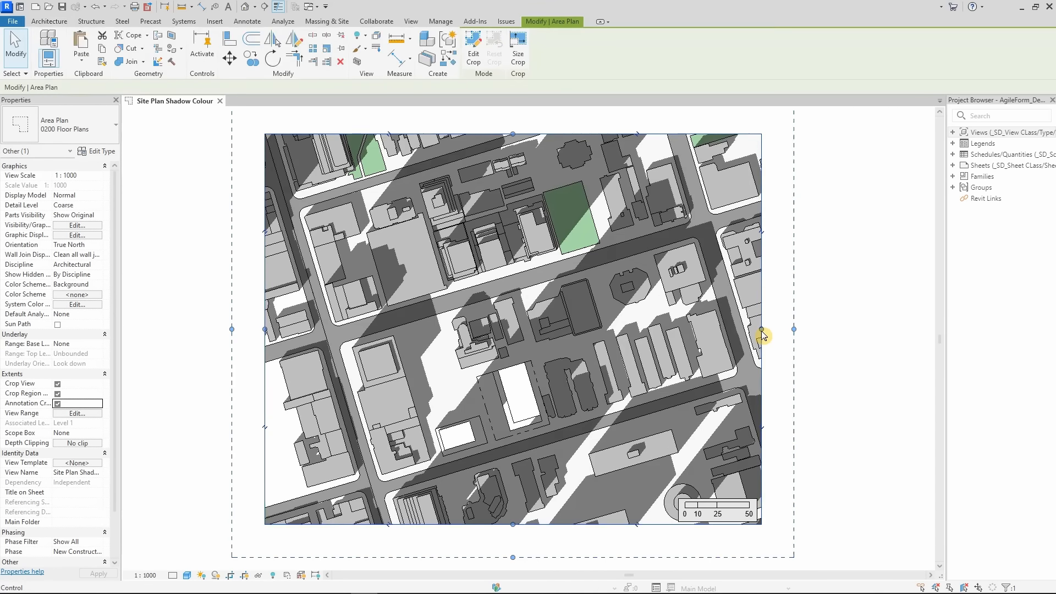
pyautogui.click(201, 361)
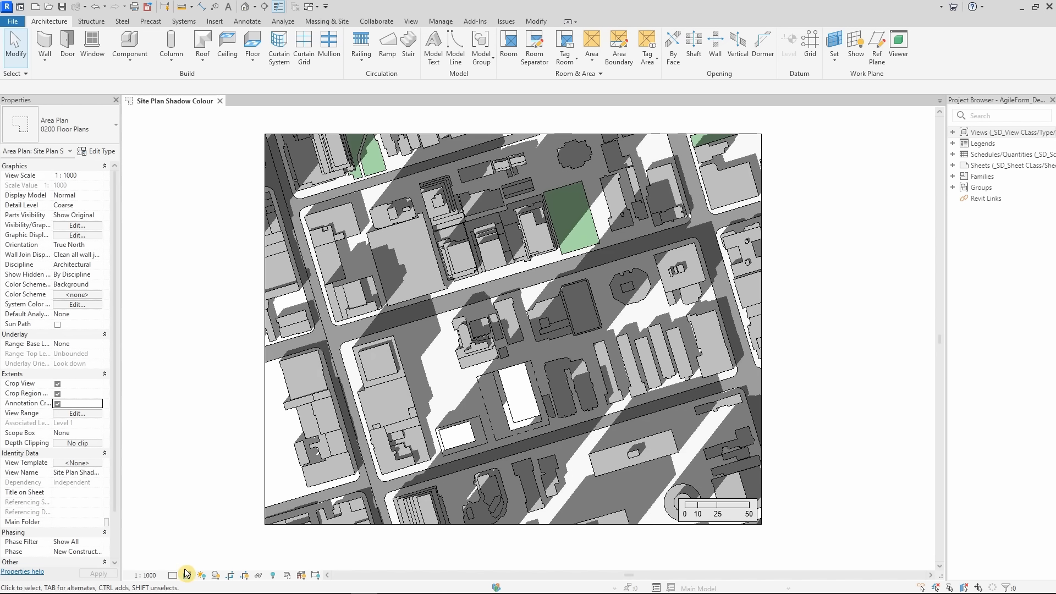
# Inspect the view's sun settings and the project location definition, closing both dialogs without edits
pyautogui.click(217, 575)
pyautogui.click(216, 576)
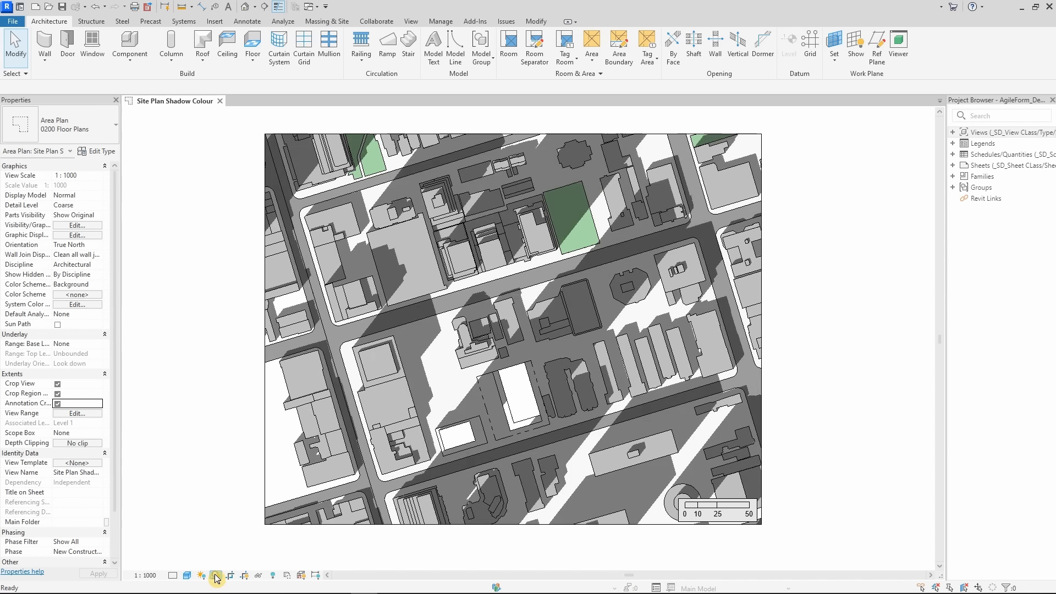
pyautogui.click(216, 575)
pyautogui.click(227, 521)
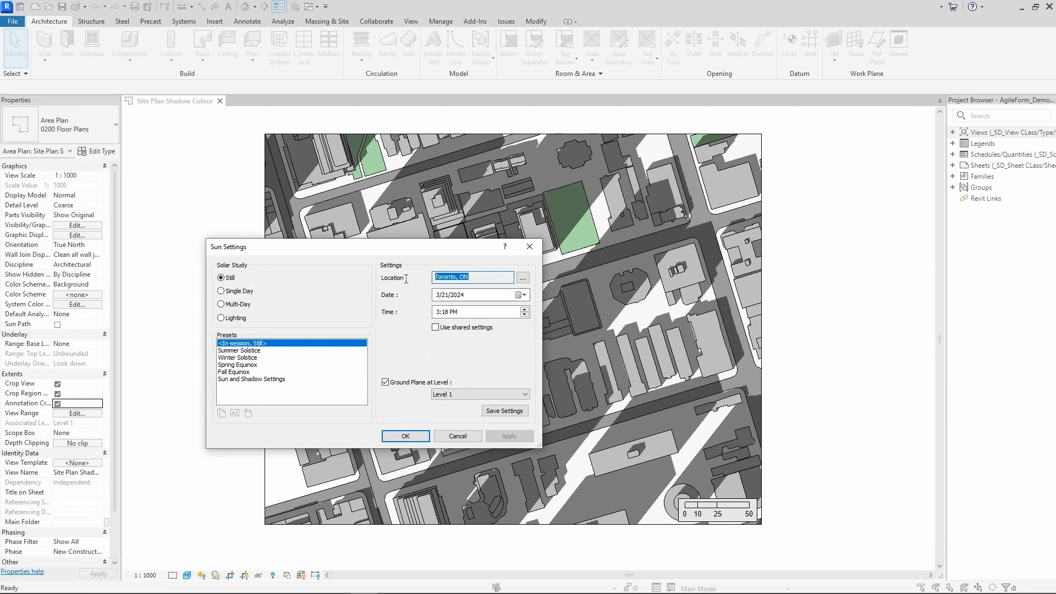
pyautogui.click(523, 277)
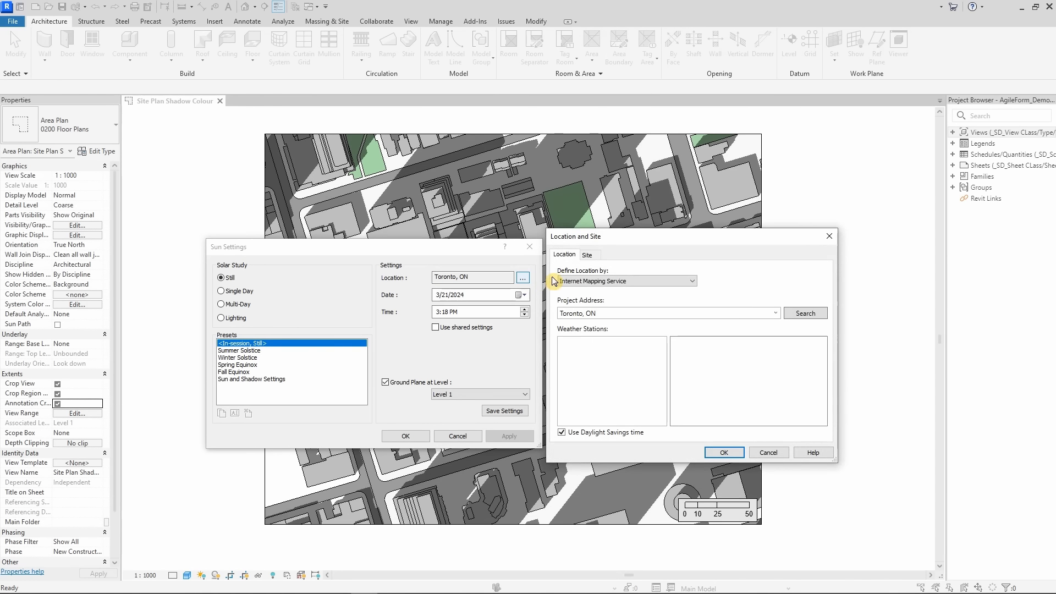
pyautogui.click(830, 236)
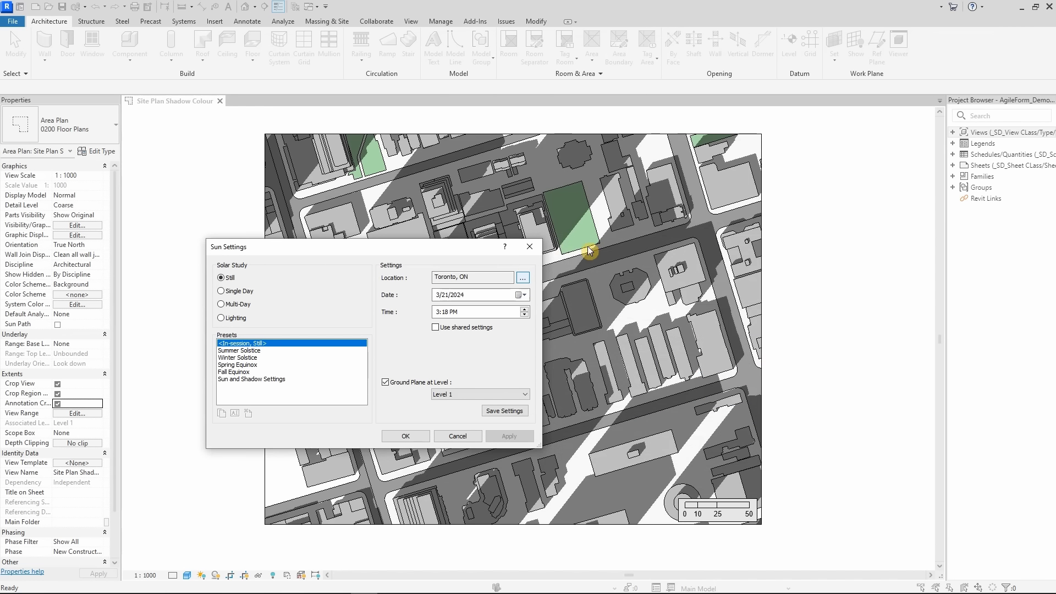
pyautogui.click(531, 248)
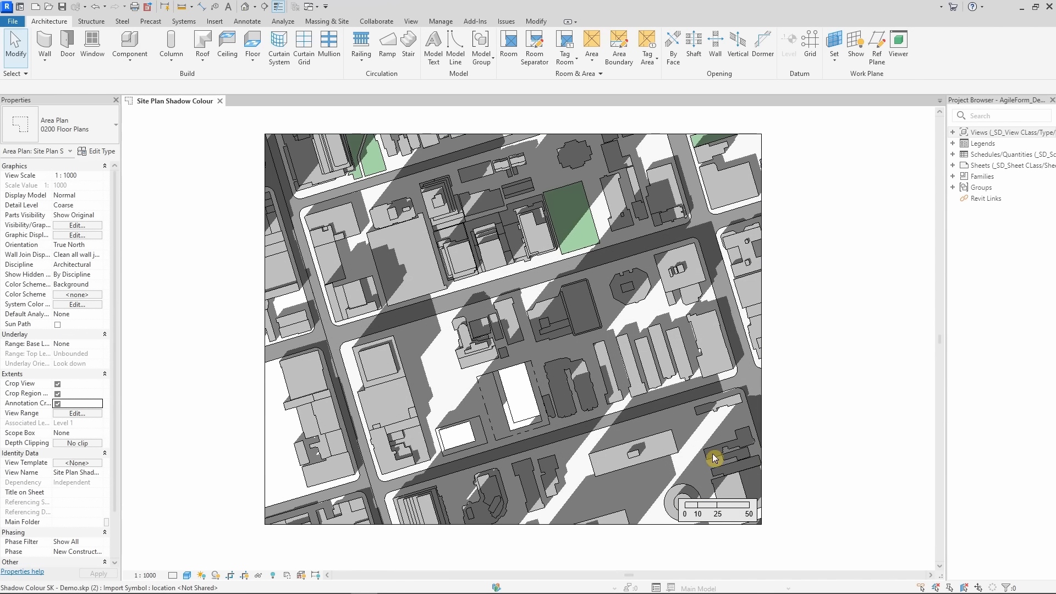
# Check that the two development buildings on the site plan are separate masses by selecting each of them
pyautogui.click(536, 397)
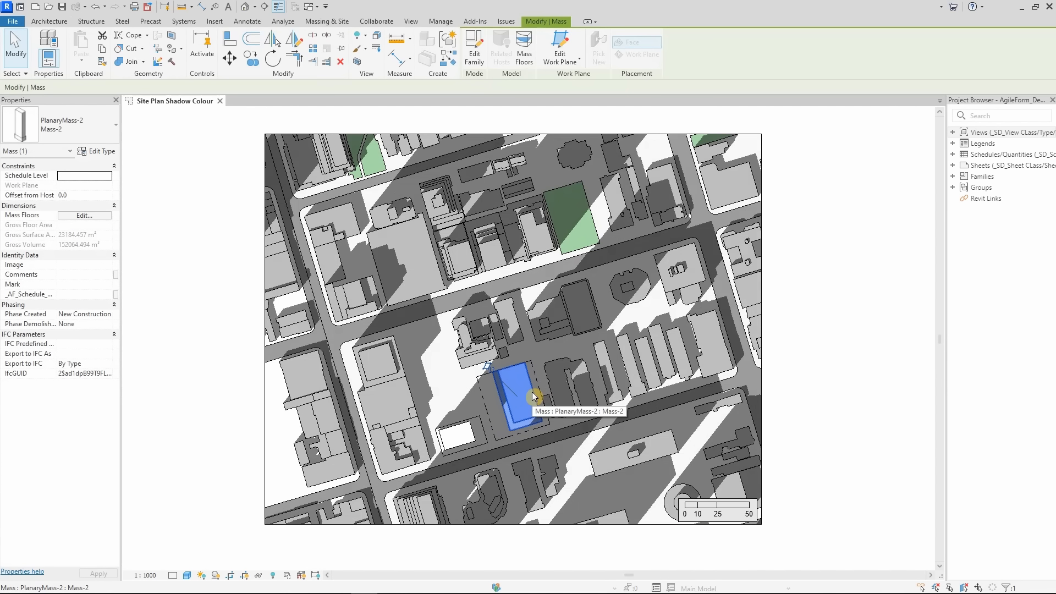
pyautogui.click(471, 429)
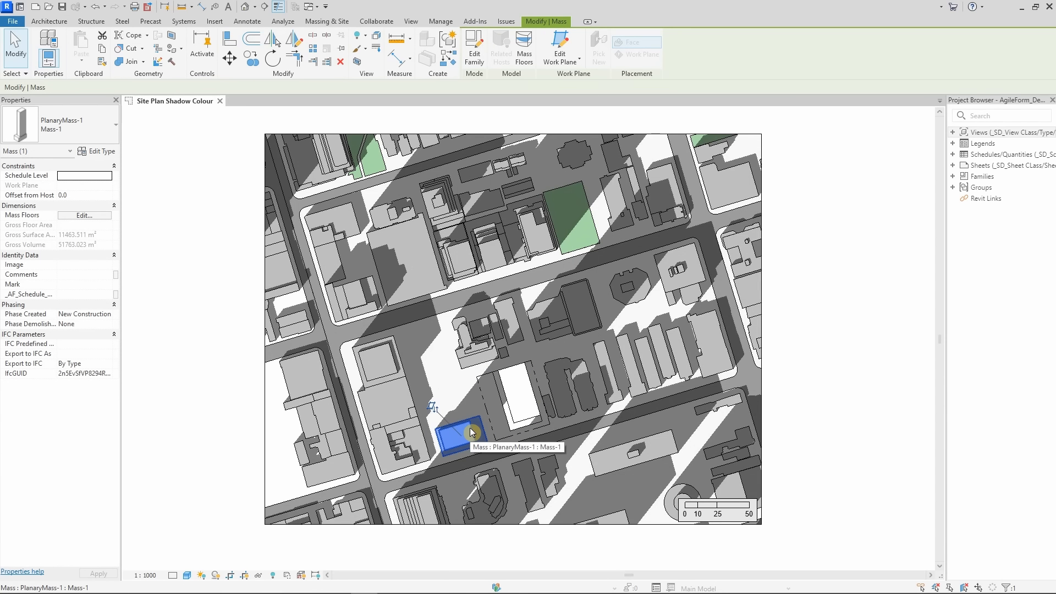
pyautogui.click(514, 414)
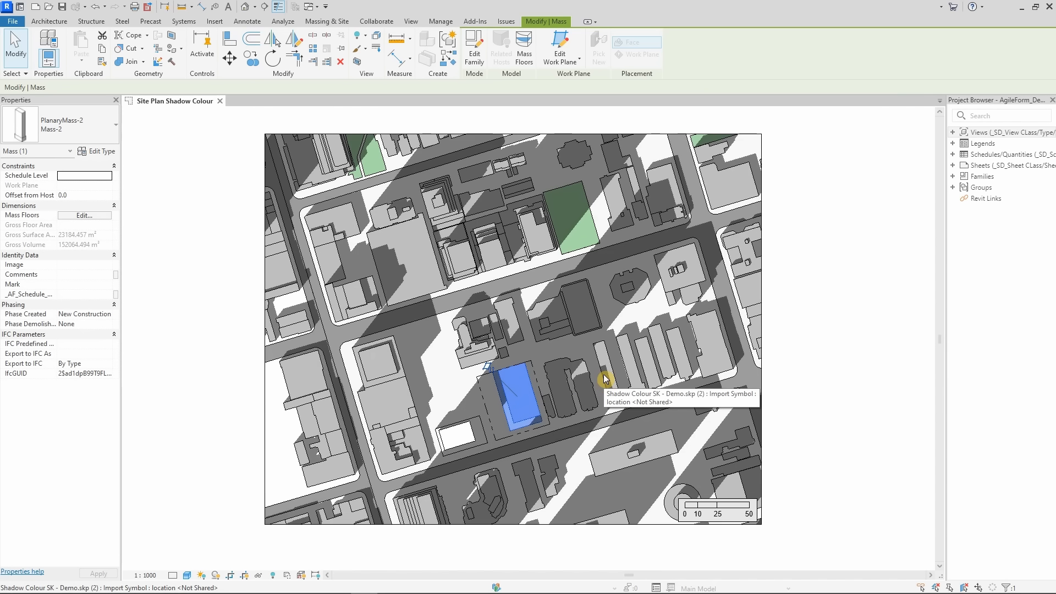
pyautogui.click(605, 379)
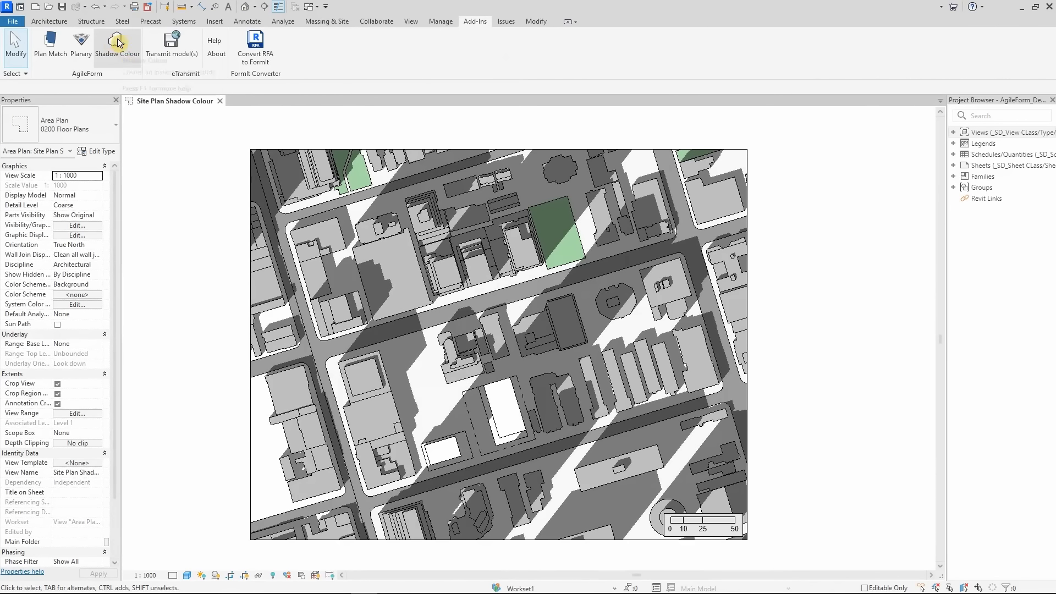
# Launch the Shadow Colour add-in and add the imported surrounding city model as the first shadow study element
pyautogui.click(119, 42)
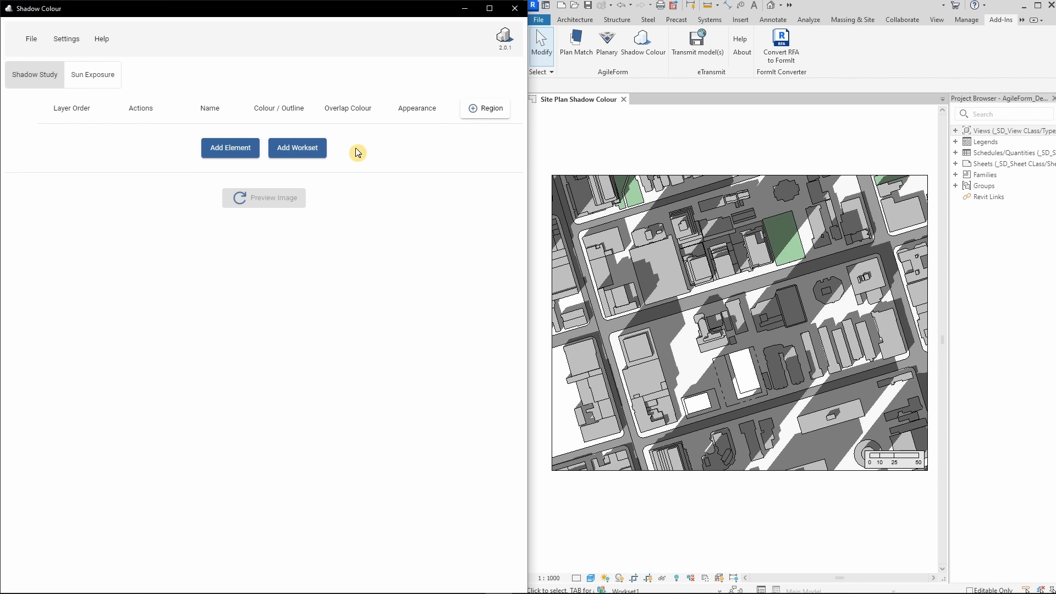
pyautogui.click(230, 148)
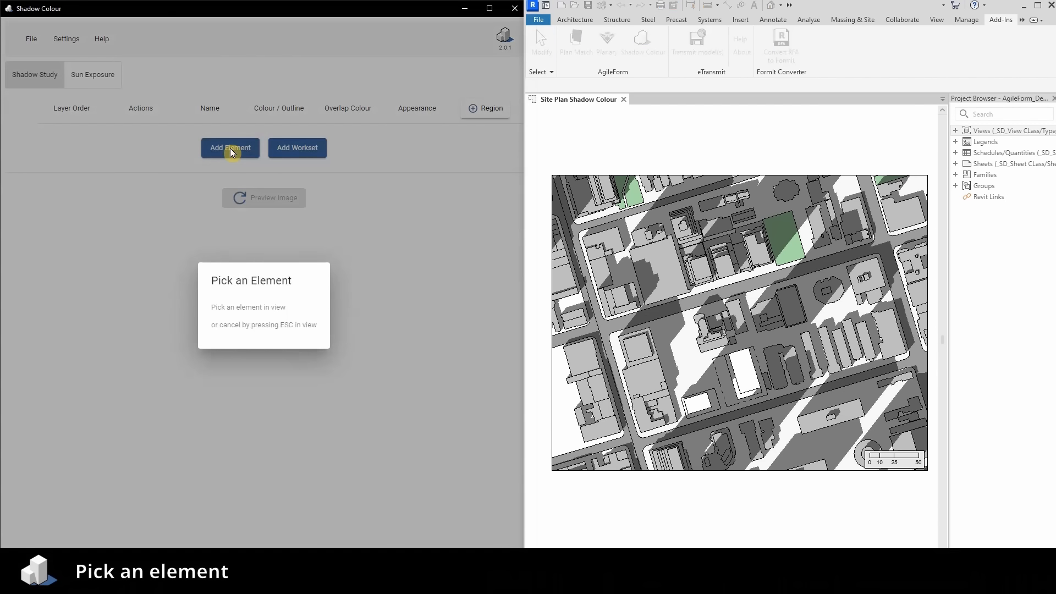
pyautogui.click(661, 246)
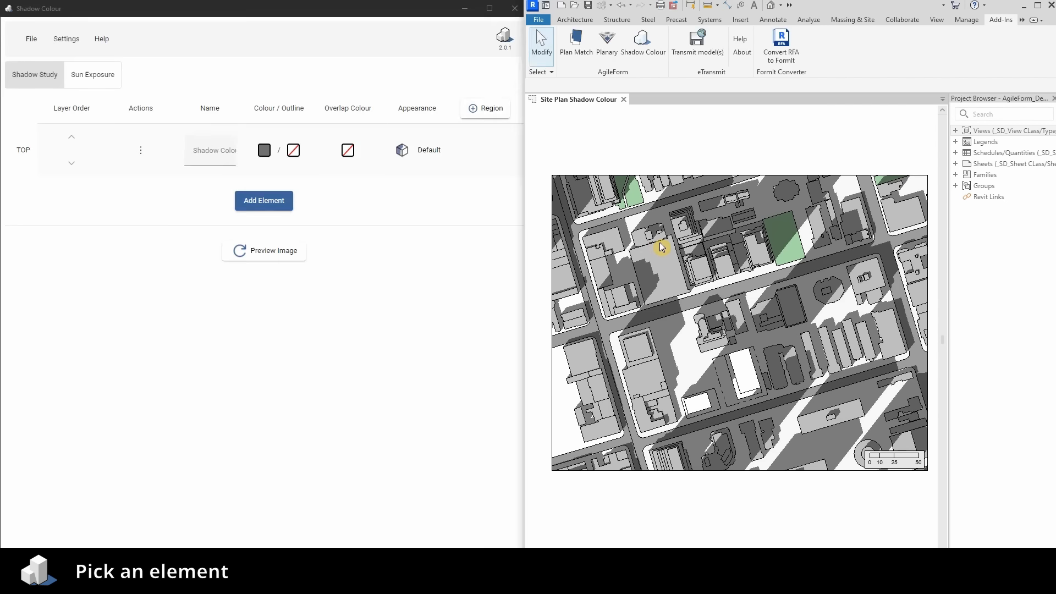
# Name the surrounding city model's shadow study element Context
pyautogui.click(213, 153)
pyautogui.write('Context')
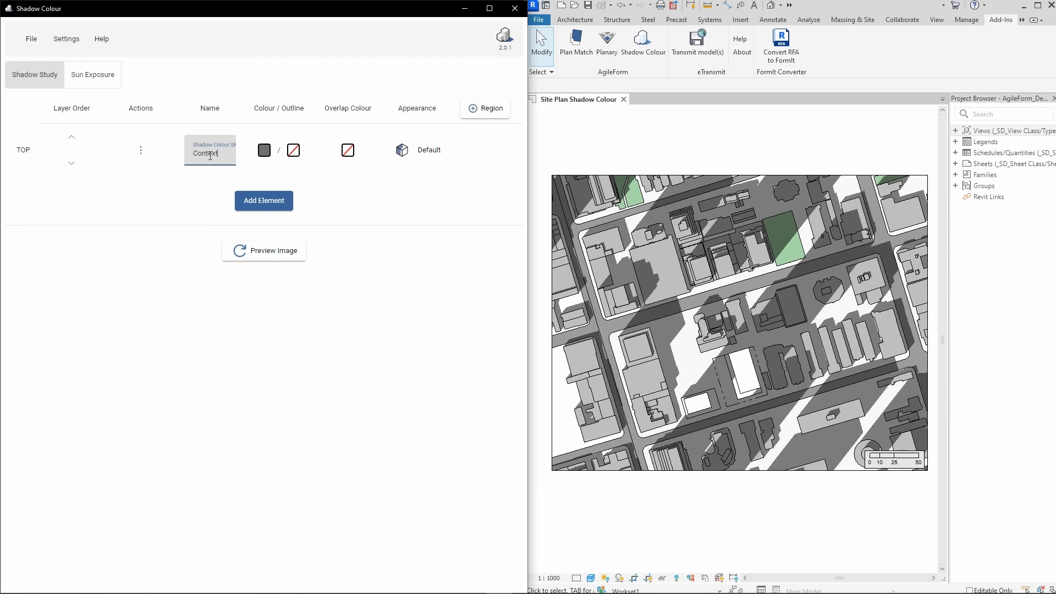
pyautogui.click(196, 180)
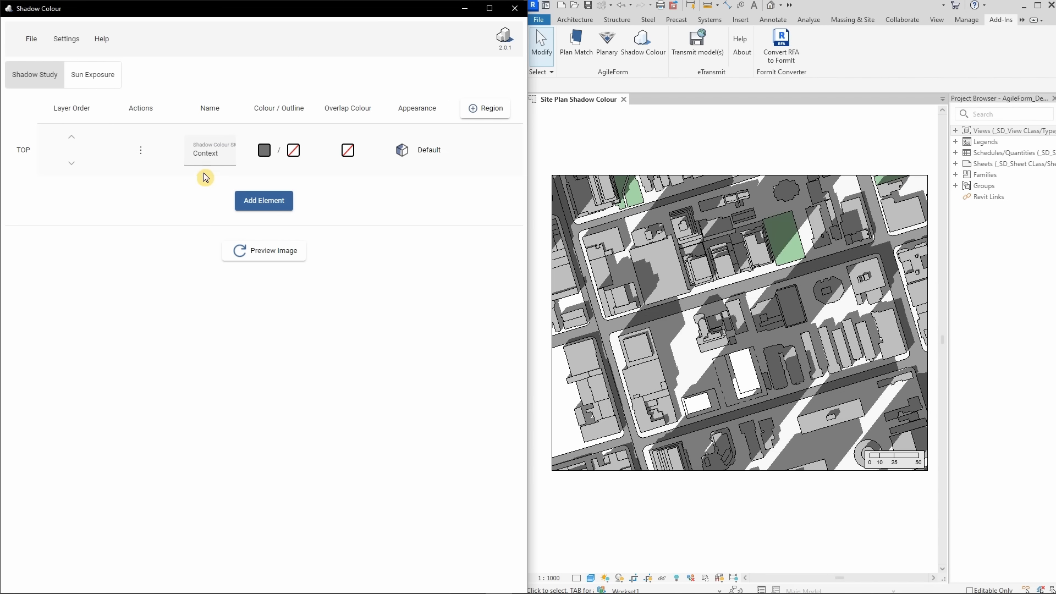
pyautogui.moveTo(222, 157); pyautogui.dragTo(182, 158)
pyautogui.click(244, 167)
# Try dark grey RGB 70, 70, 70 as the Context shadow colour, and set it back to RGB 112, 112, 112
pyautogui.click(263, 155)
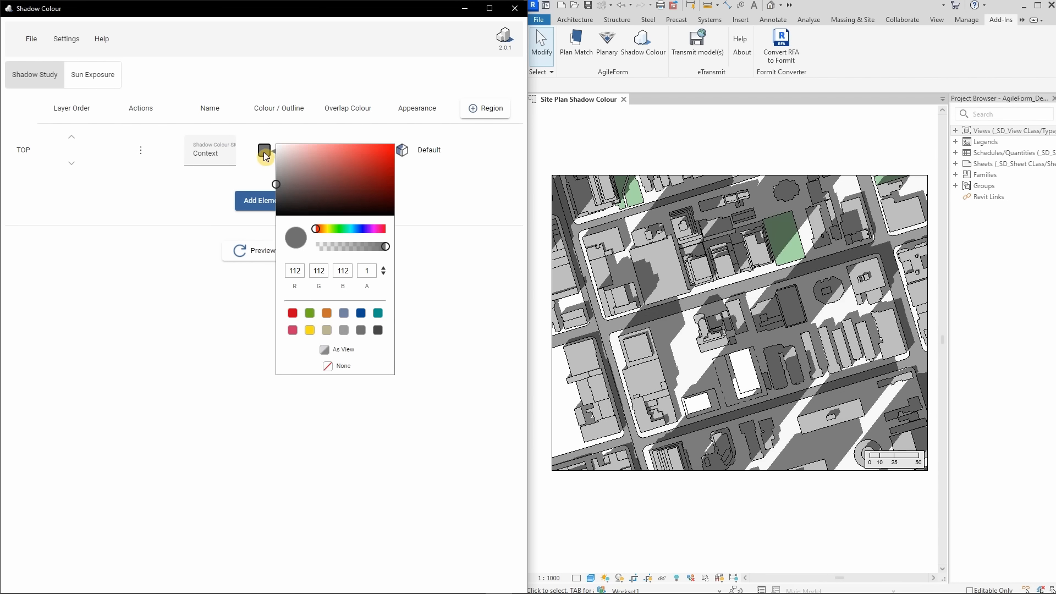
pyautogui.click(378, 330)
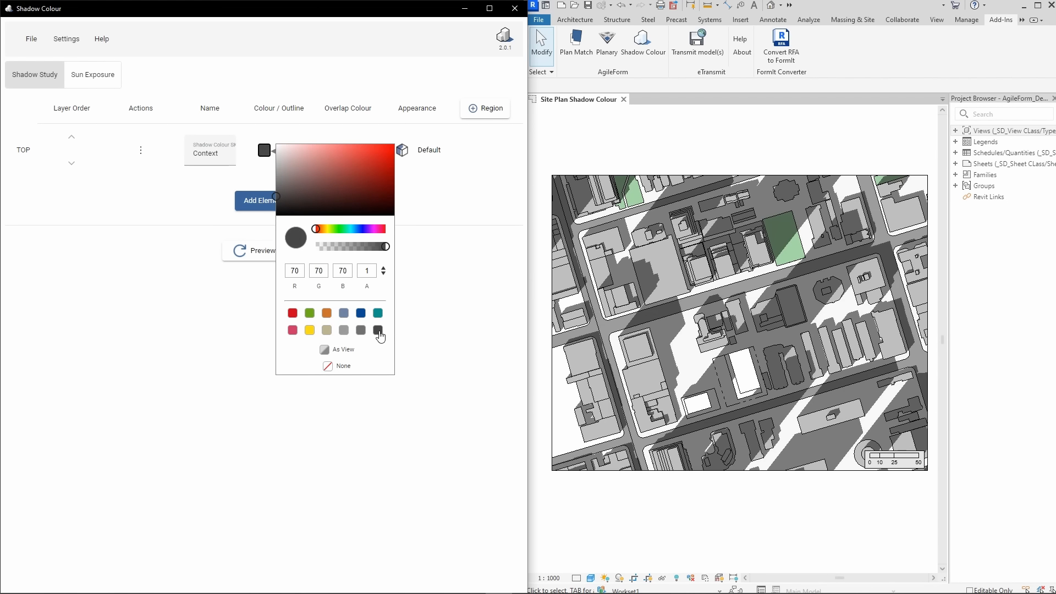
pyautogui.moveTo(385, 246)
pyautogui.mouseDown()
pyautogui.moveTo(349, 245)
pyautogui.moveTo(395, 252)
pyautogui.mouseUp()
pyautogui.click(362, 331)
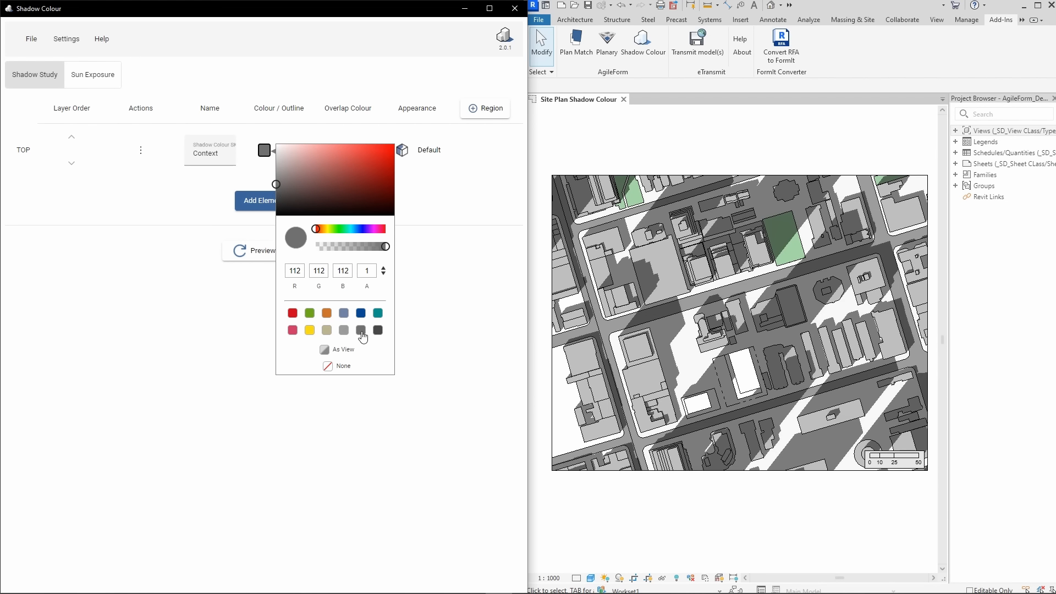
pyautogui.click(259, 320)
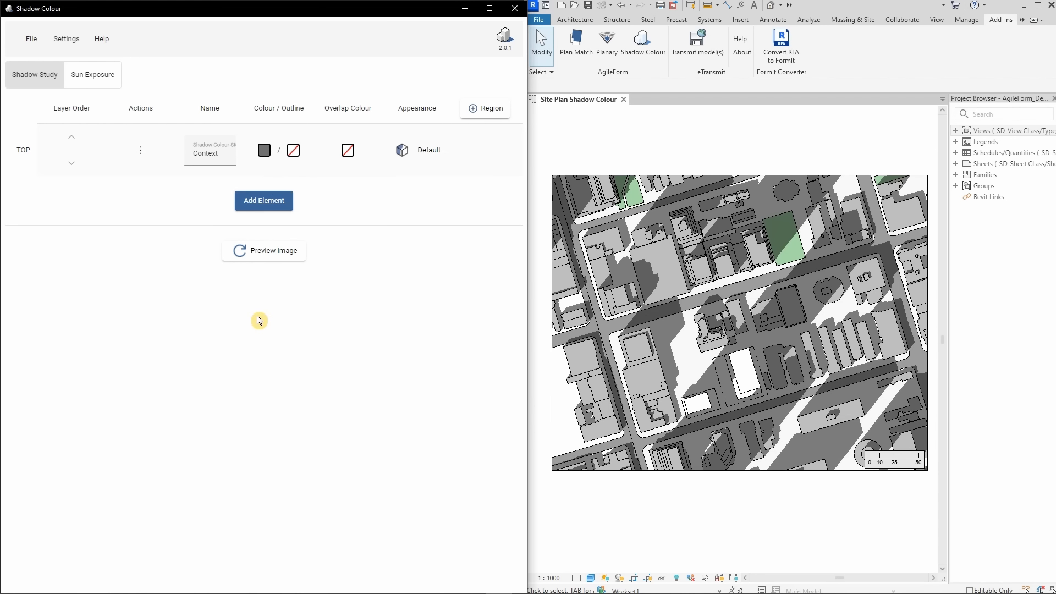
# Add the Mass-2 and Mass-1 buildings from the site plan as shadow study elements
pyautogui.click(275, 202)
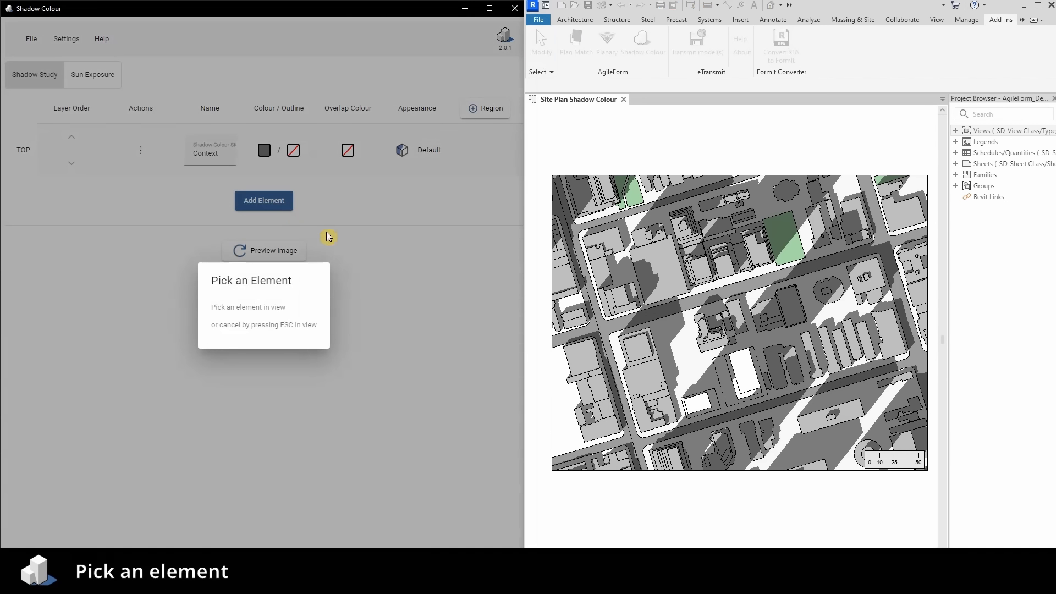
pyautogui.click(734, 369)
pyautogui.click(258, 254)
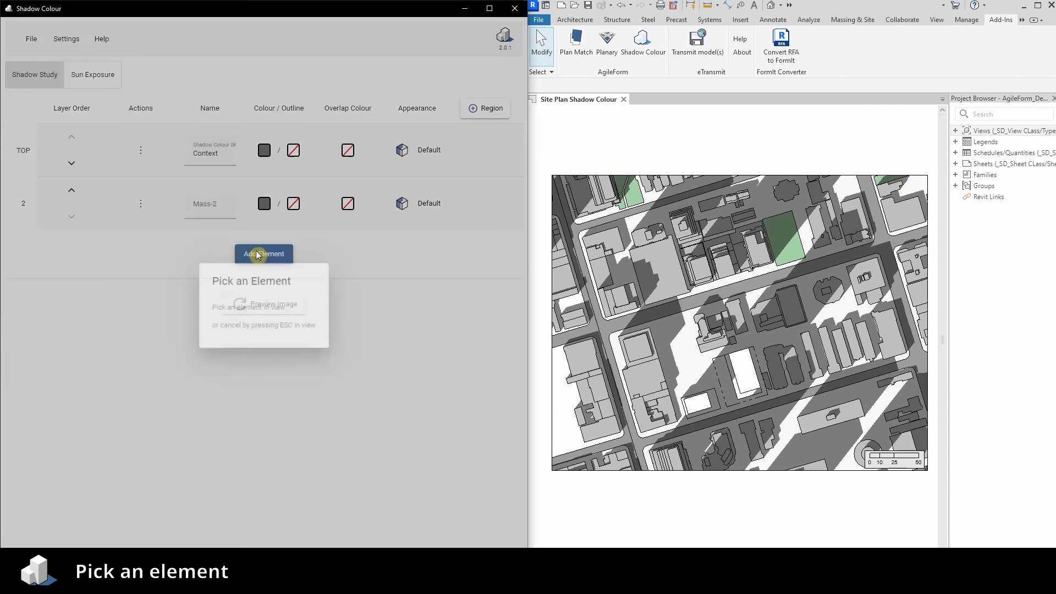
pyautogui.click(675, 377)
# Set the shadow colour of Mass-2 to orange and of Mass-1 to dark blue
pyautogui.click(264, 204)
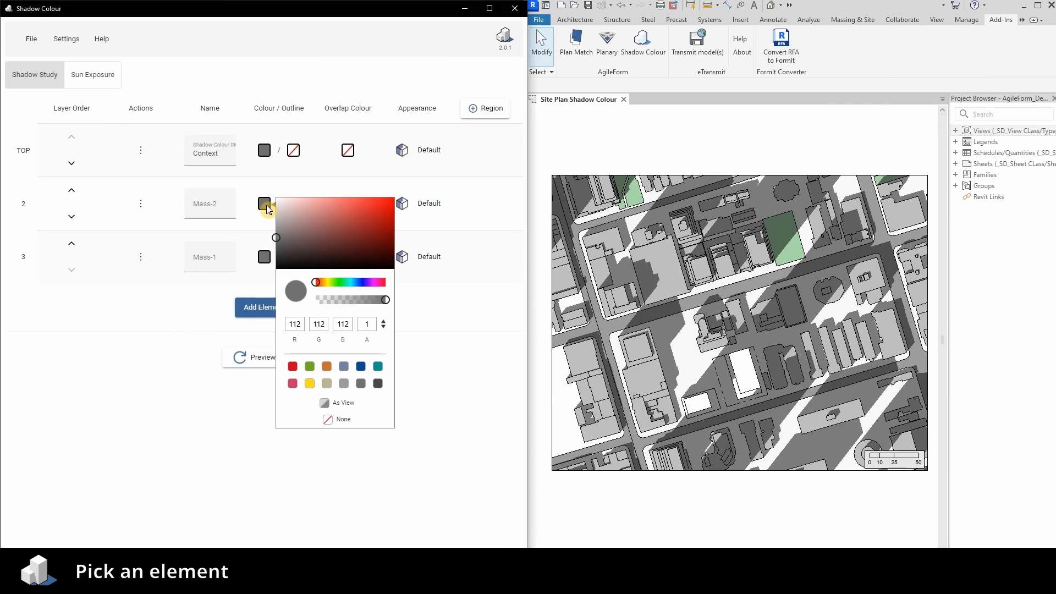
pyautogui.click(326, 367)
pyautogui.click(264, 256)
pyautogui.click(361, 419)
# Name the Mass-2 element Proposed and the Mass-1 element Approved
pyautogui.click(214, 209)
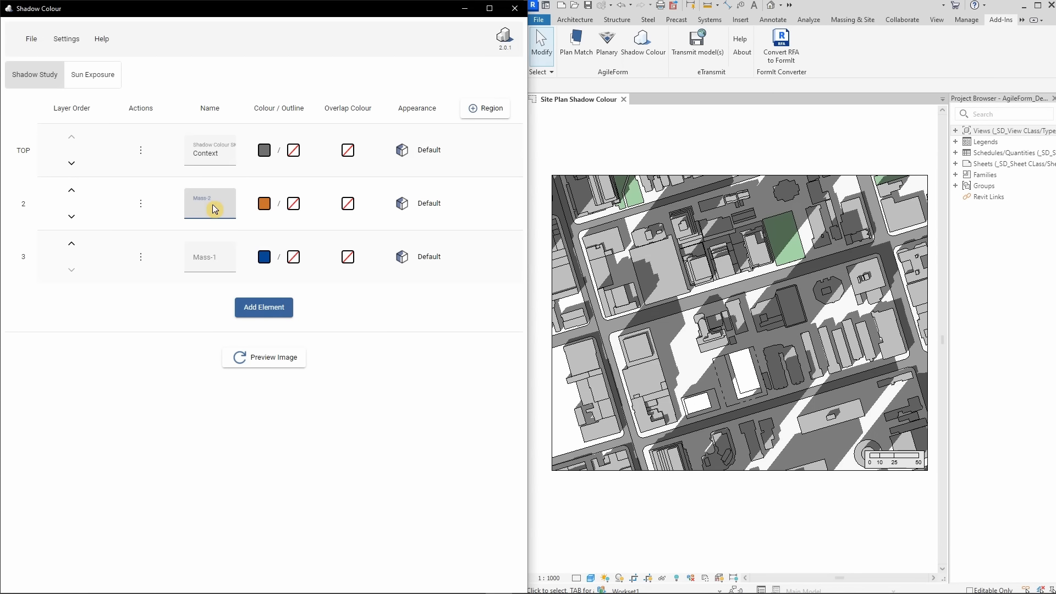
pyautogui.write('Proposed')
pyautogui.click(210, 262)
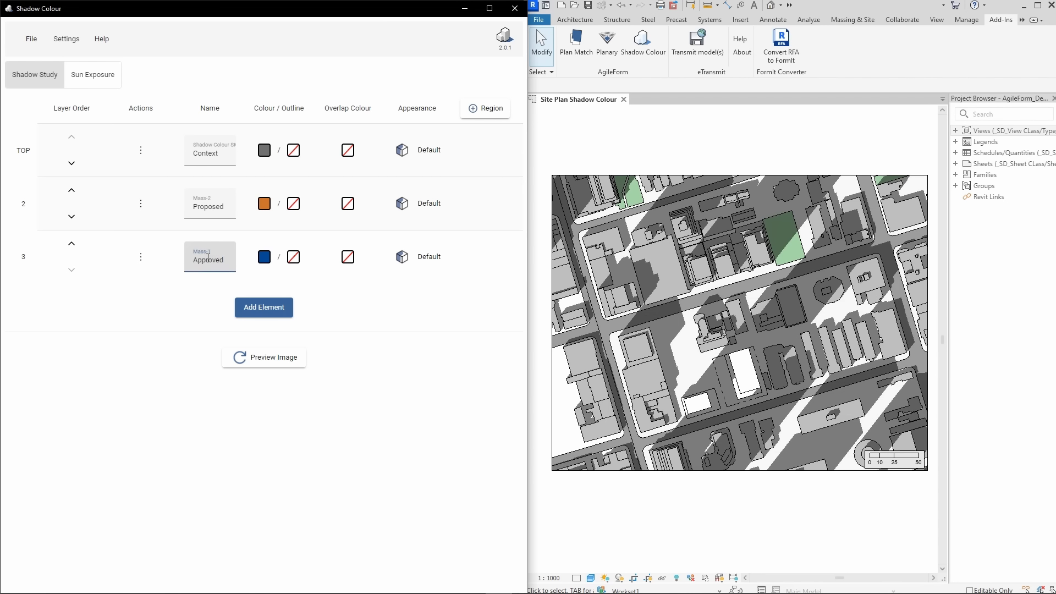
pyautogui.click(206, 297)
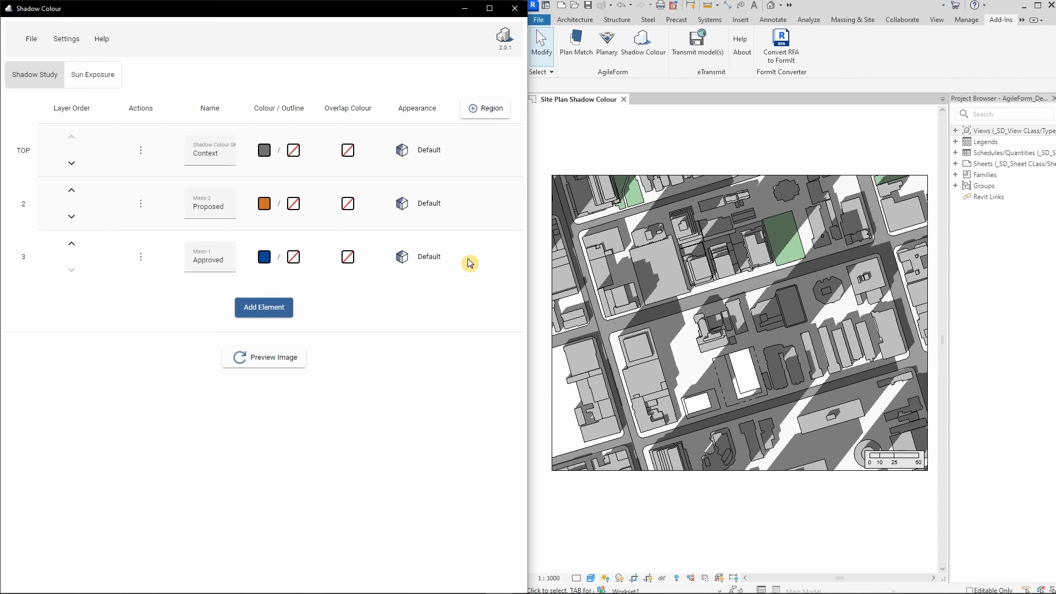
# Generate the shadow study preview image and examine the coloured shadows of the masses up close
pyautogui.click(285, 363)
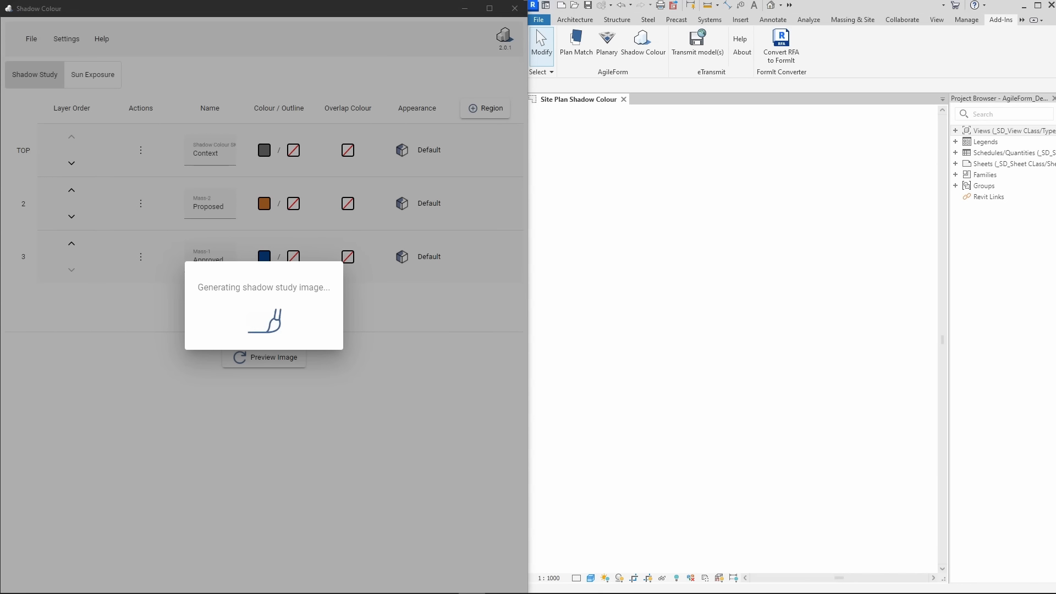
pyautogui.scroll(-2, 472, 415)
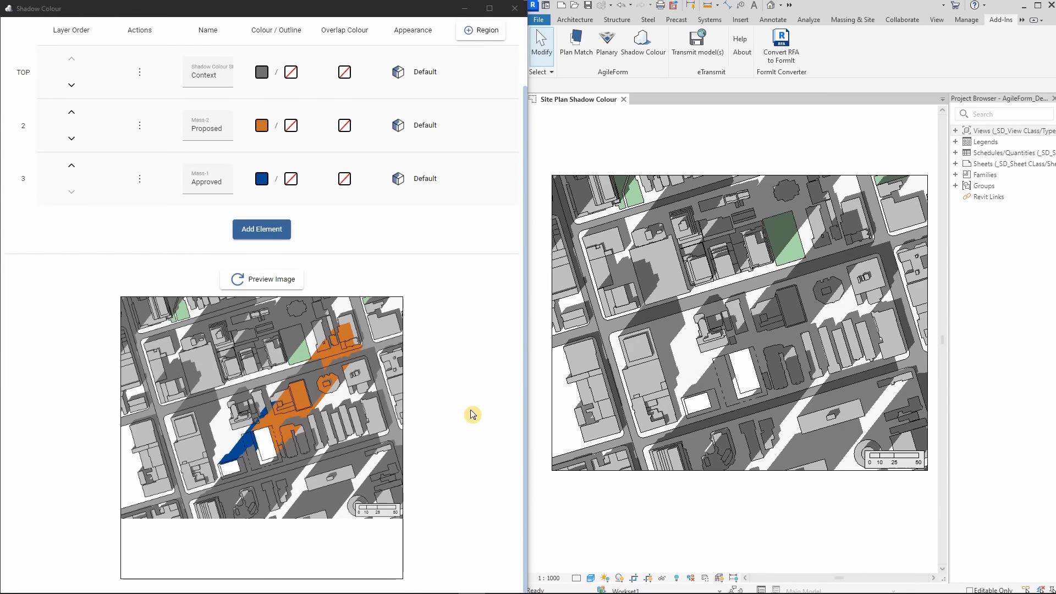
pyautogui.scroll(3, 352, 373)
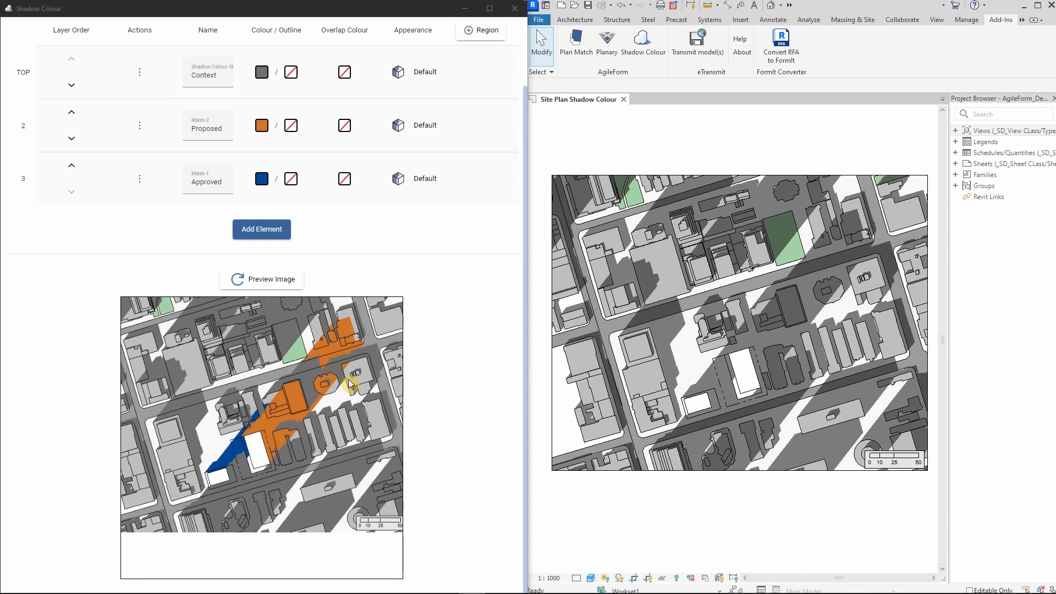
pyautogui.scroll(1, 311, 406)
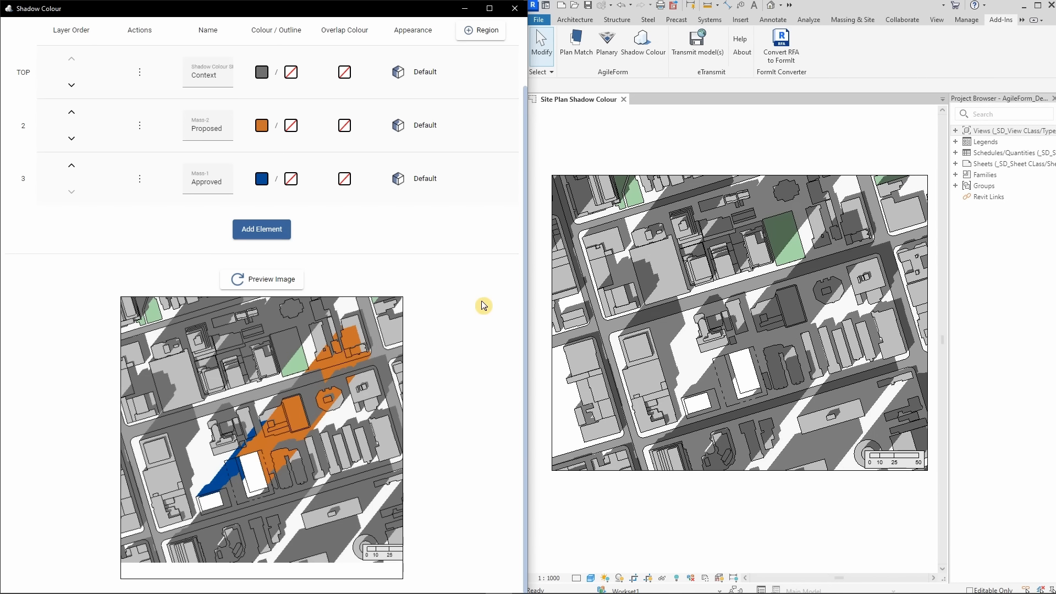
# Move the Proposed element one place down in the layer order and back up again
pyautogui.scroll(2, 483, 306)
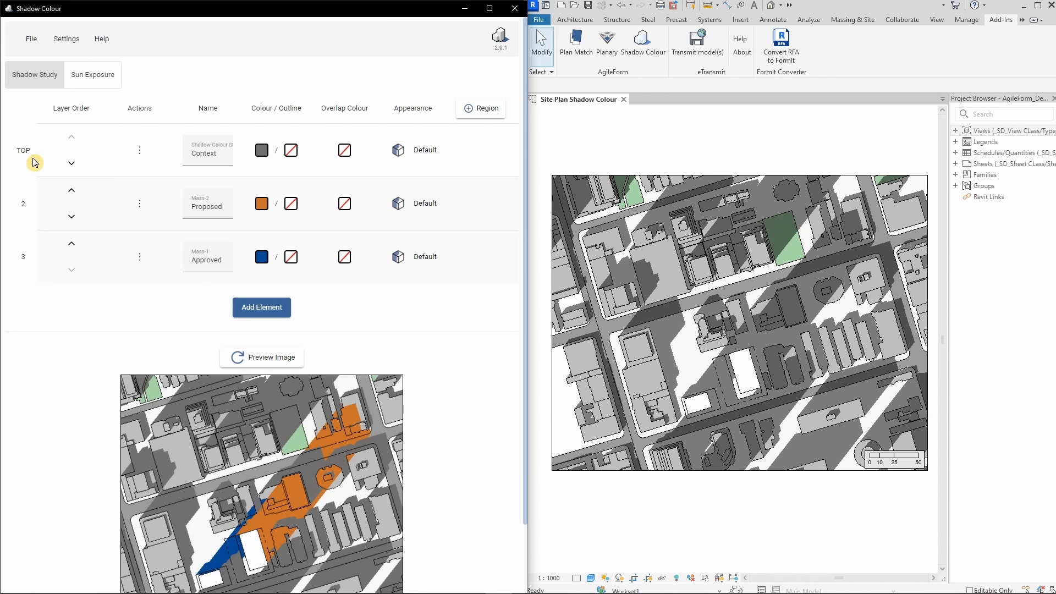
pyautogui.click(71, 218)
pyautogui.click(71, 246)
# Review the available actions and the shadow colour options for the Proposed element
pyautogui.click(140, 204)
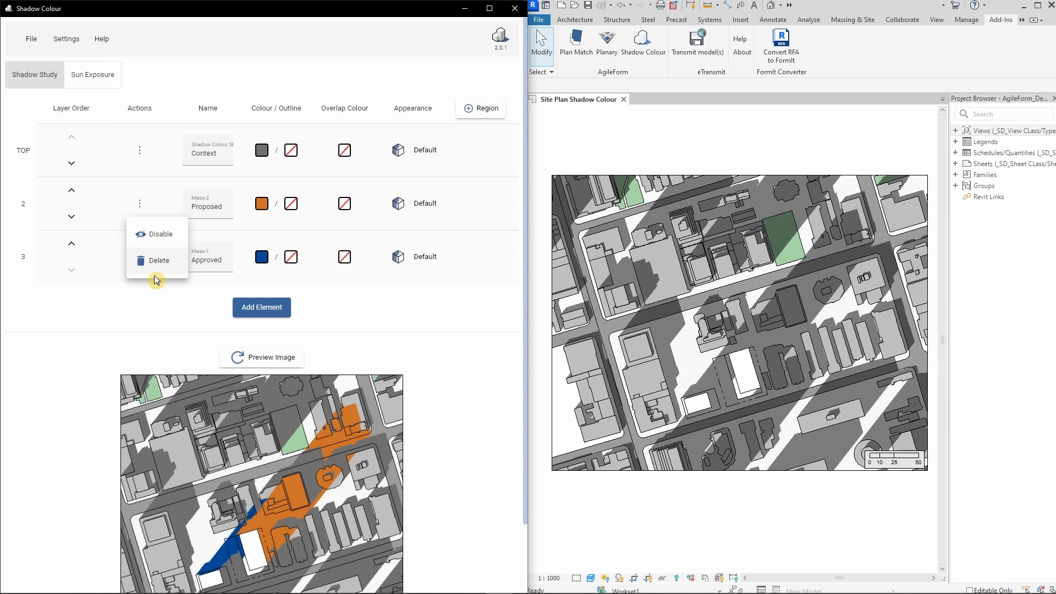
pyautogui.click(146, 300)
pyautogui.click(262, 204)
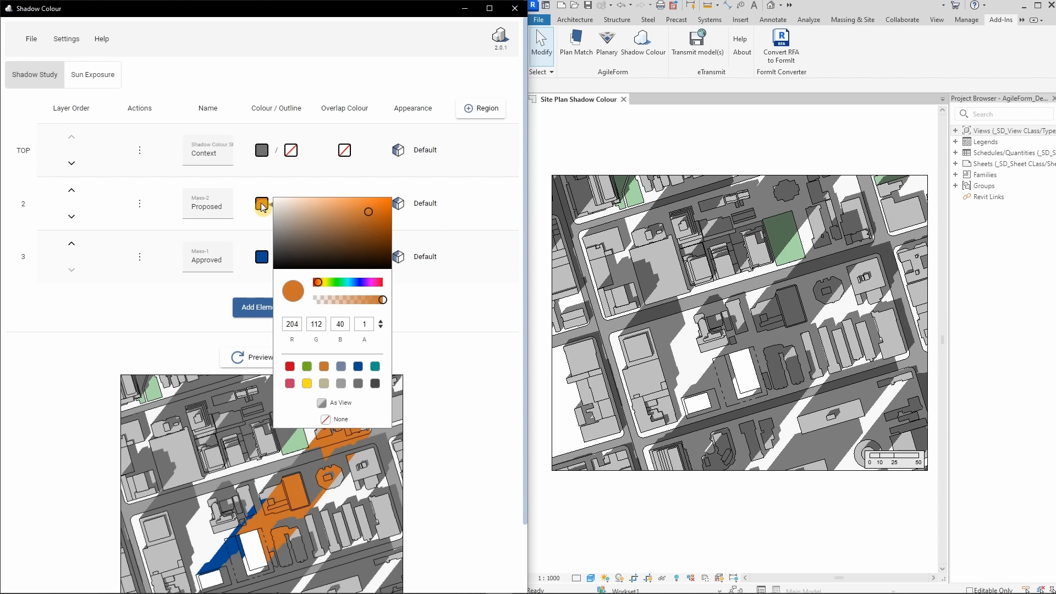
pyautogui.click(381, 322)
pyautogui.click(242, 287)
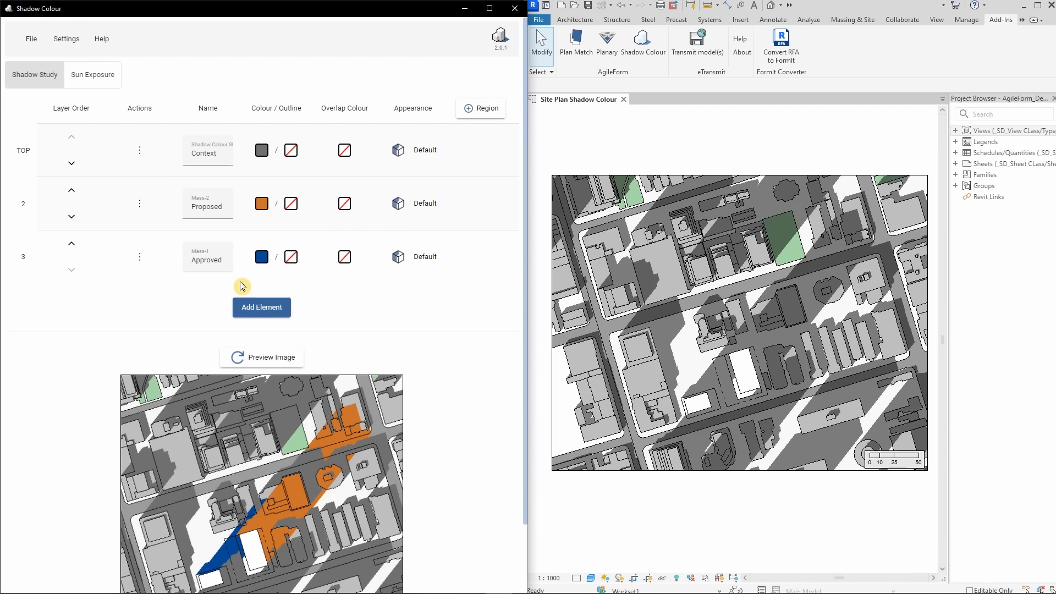
# Try a red outline of width 3 on the Proposed element's shadow and reset the outline to None
pyautogui.click(291, 204)
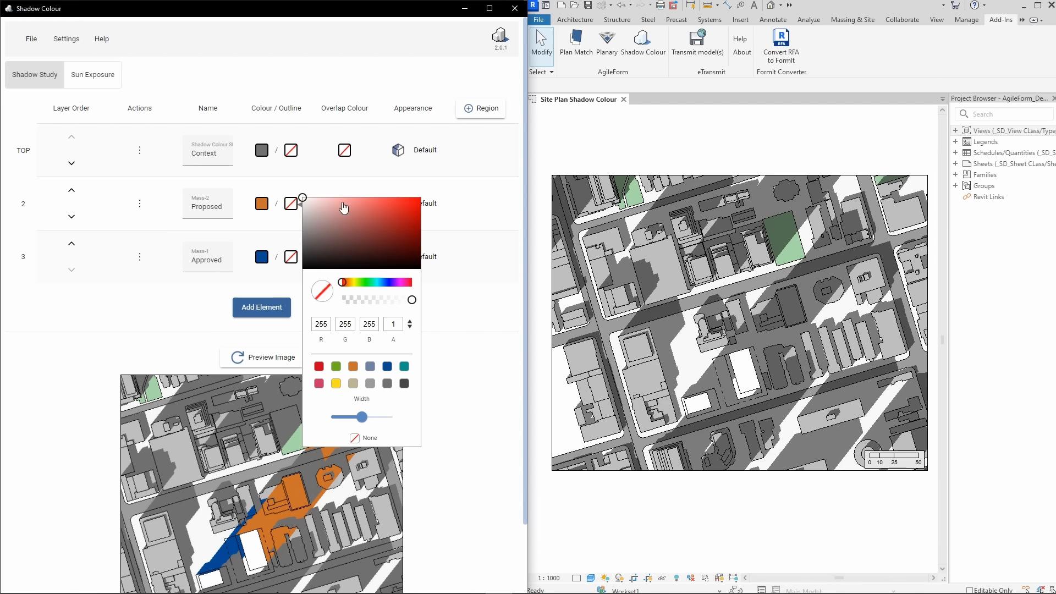
pyautogui.click(319, 366)
pyautogui.moveTo(362, 419)
pyautogui.mouseDown()
pyautogui.moveTo(378, 420)
pyautogui.moveTo(362, 420)
pyautogui.mouseUp()
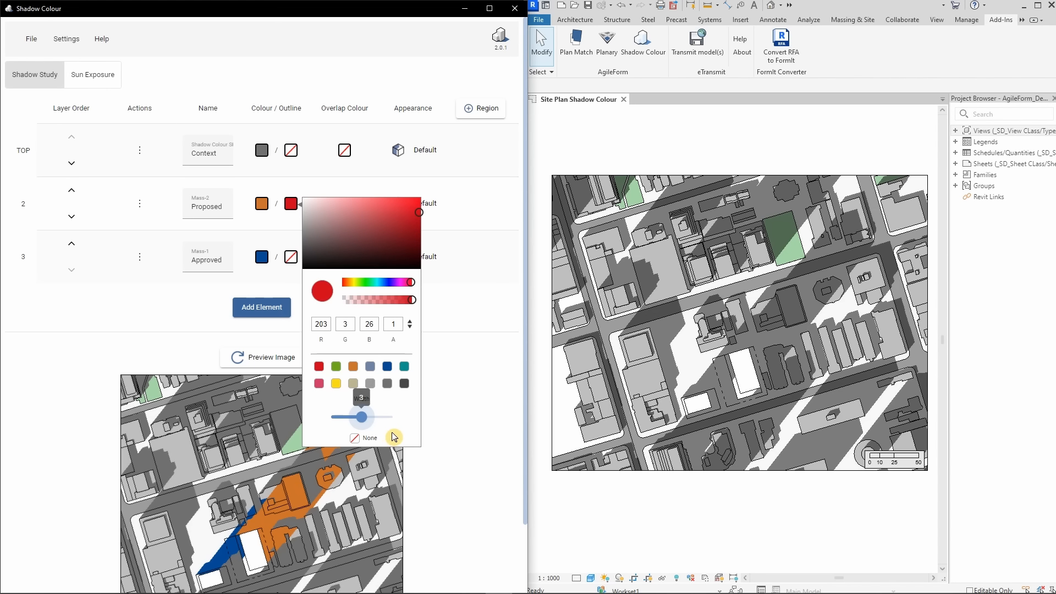
pyautogui.click(355, 439)
pyautogui.click(447, 434)
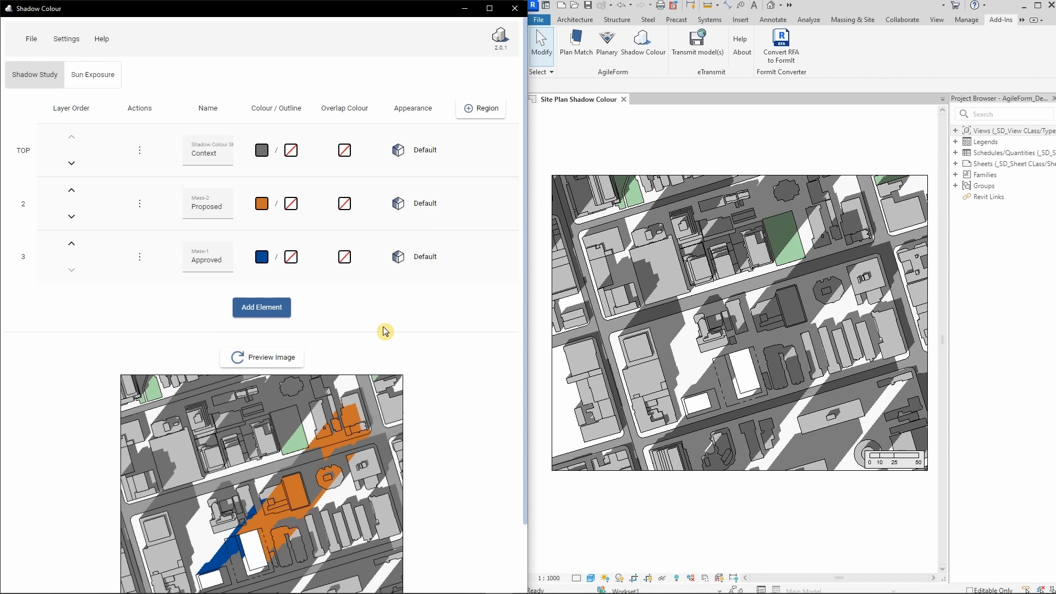
# Review the overlap colour and appearance options for the Proposed element
pyautogui.click(345, 205)
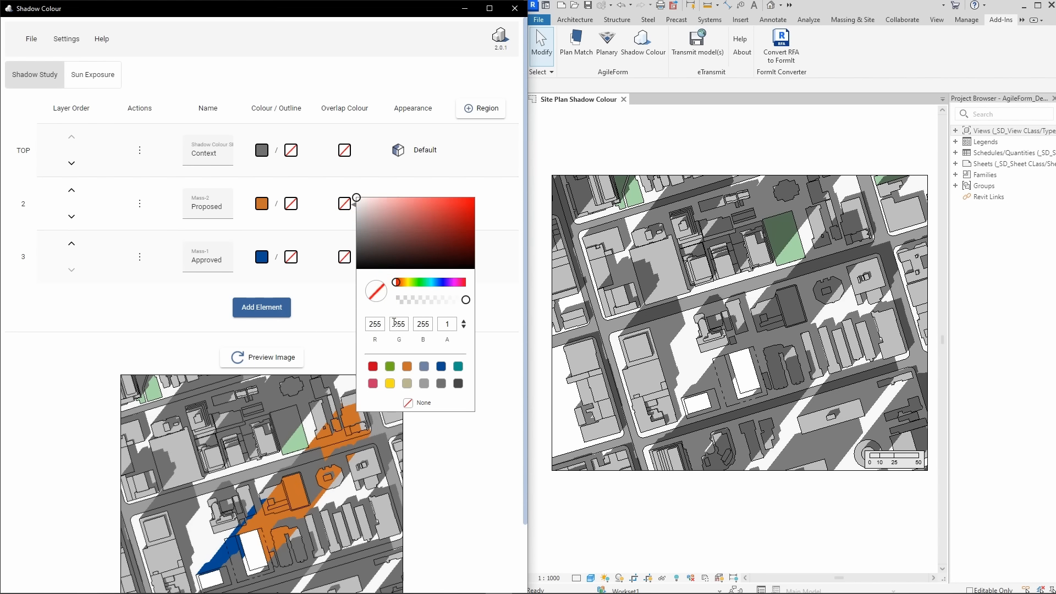
pyautogui.click(347, 315)
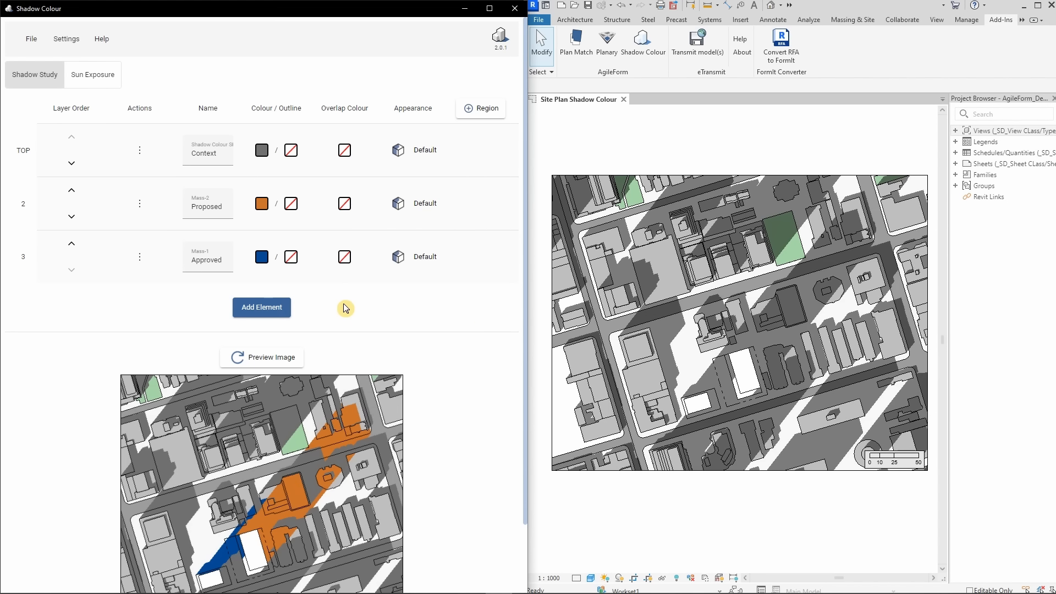
pyautogui.click(420, 205)
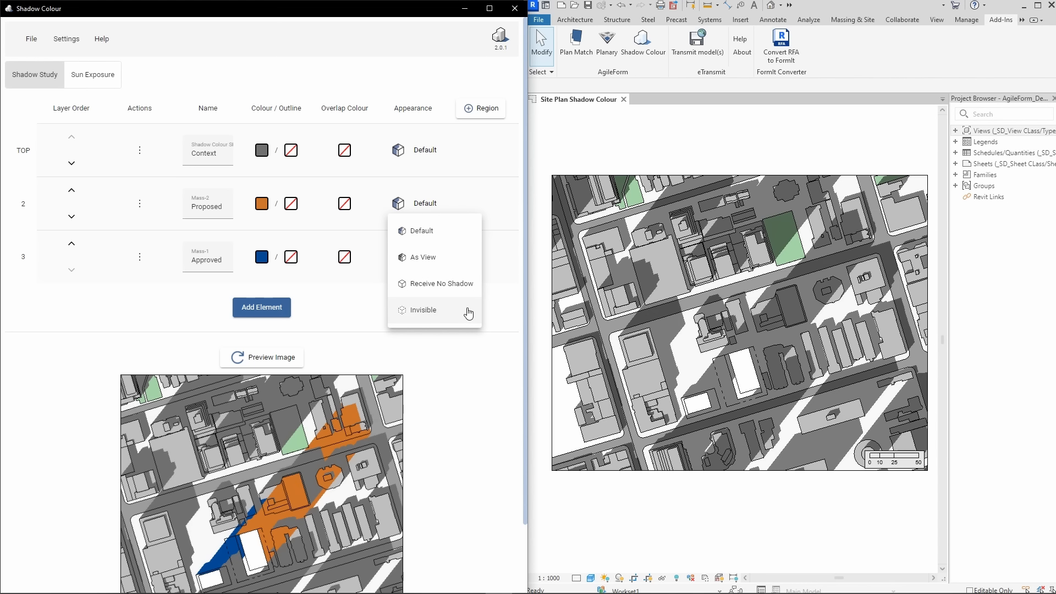
pyautogui.click(462, 350)
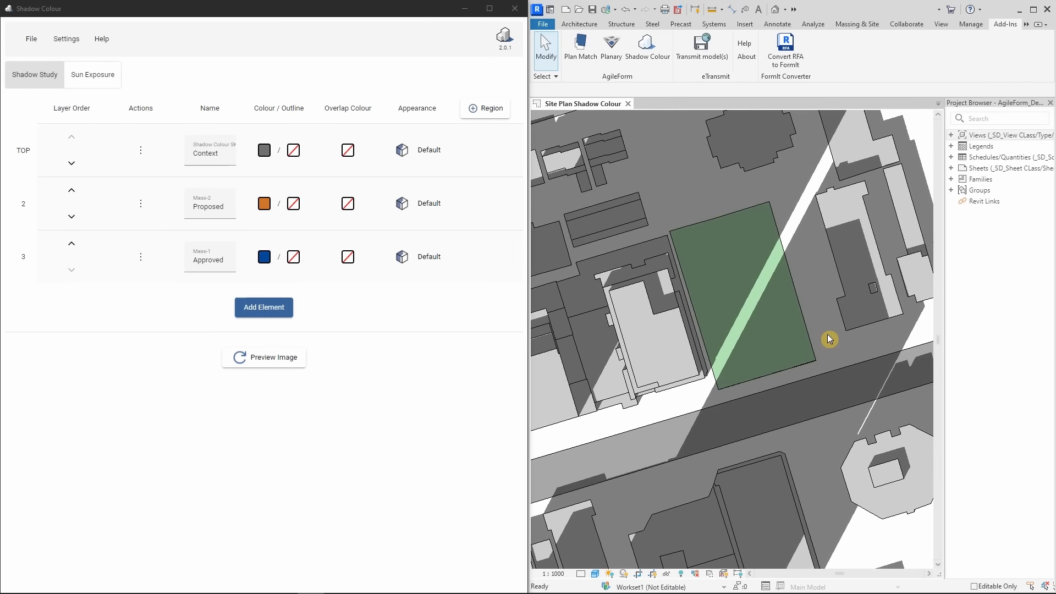
# Inspect the sketch of the green park's property line and add that site as a region of the shadow study
pyautogui.doubleClick(800, 301)
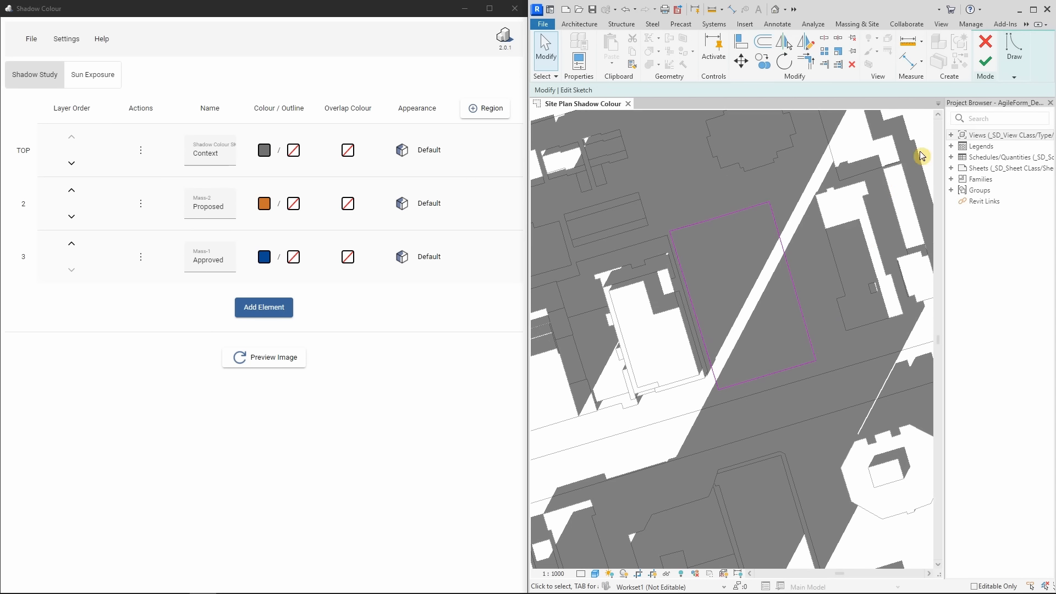
pyautogui.click(983, 75)
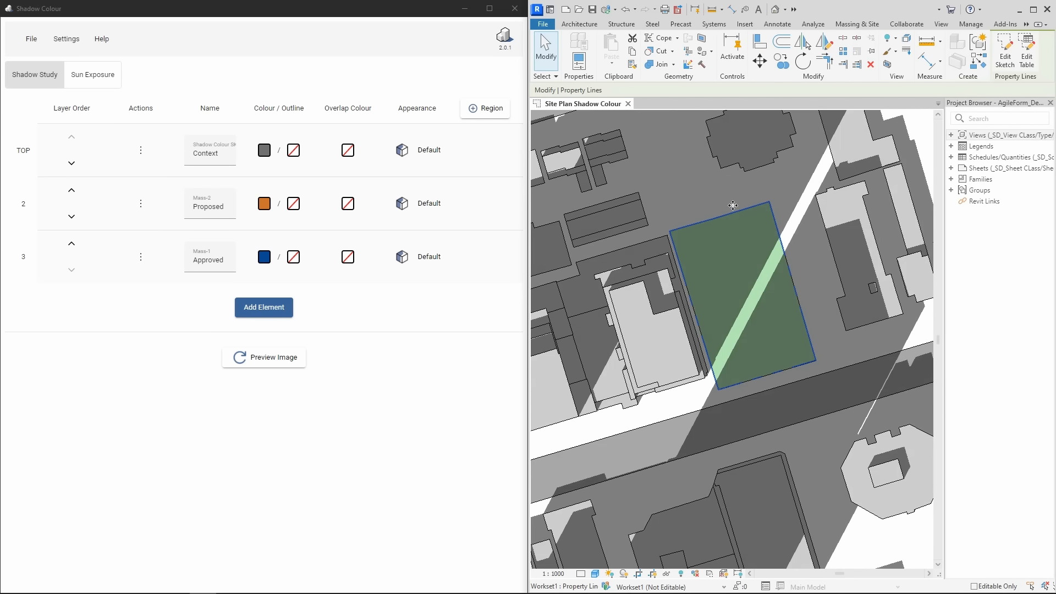
pyautogui.click(492, 113)
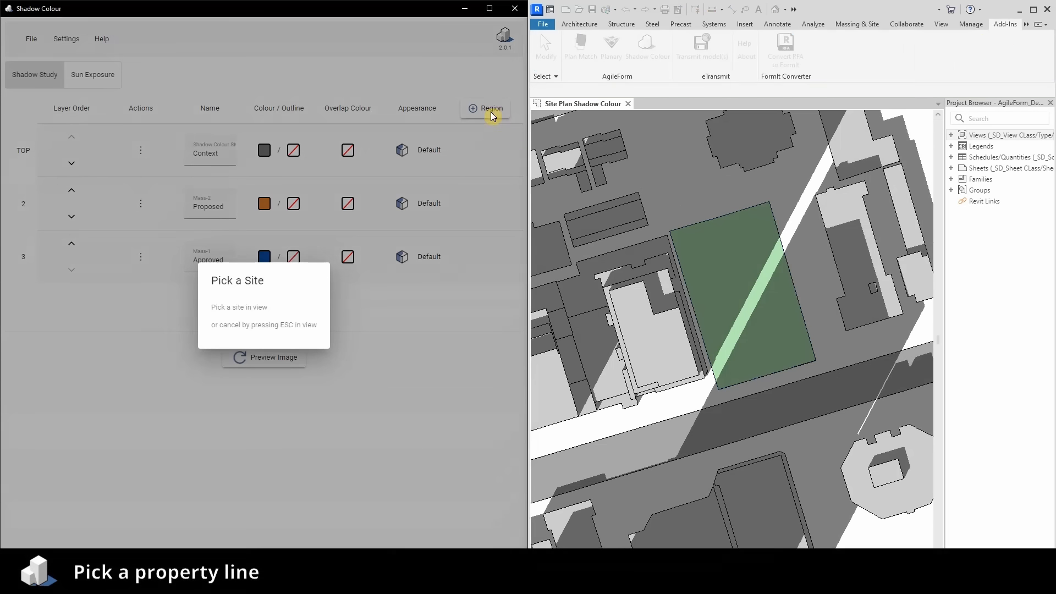
pyautogui.click(696, 227)
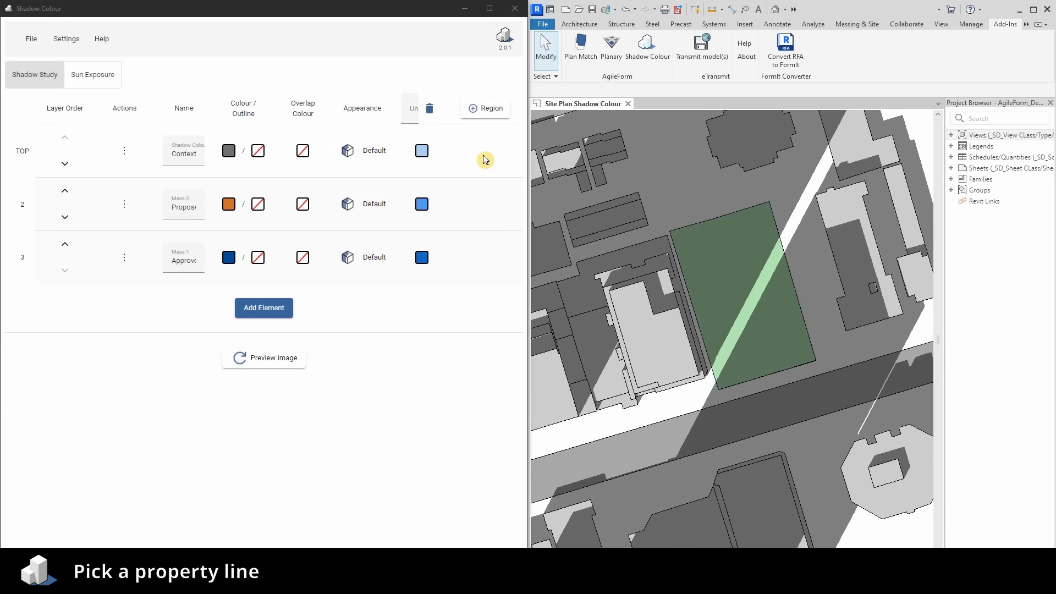
# Name the new region Park in a widened Shadow Colour window and review its shadow colours for the elements
pyautogui.click(429, 248)
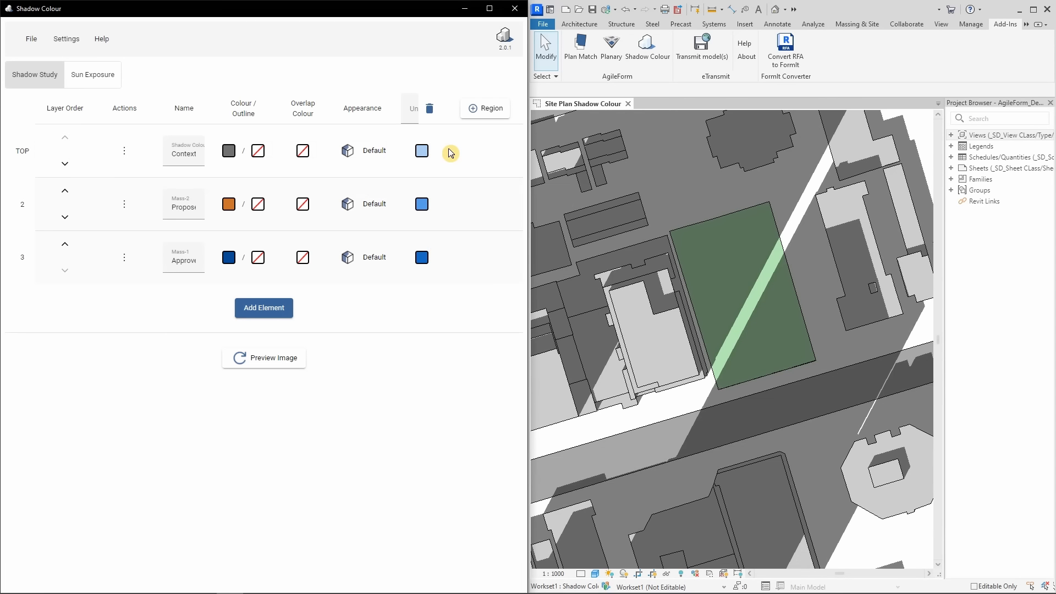
pyautogui.moveTo(529, 156); pyautogui.dragTo(720, 154)
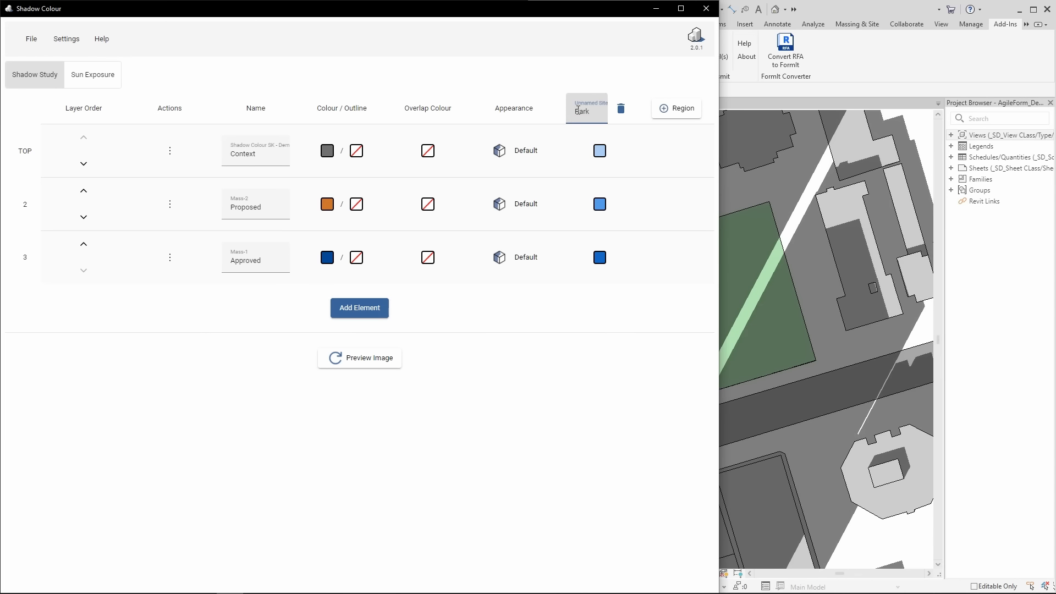
pyautogui.click(600, 150)
pyautogui.click(601, 151)
pyautogui.click(599, 205)
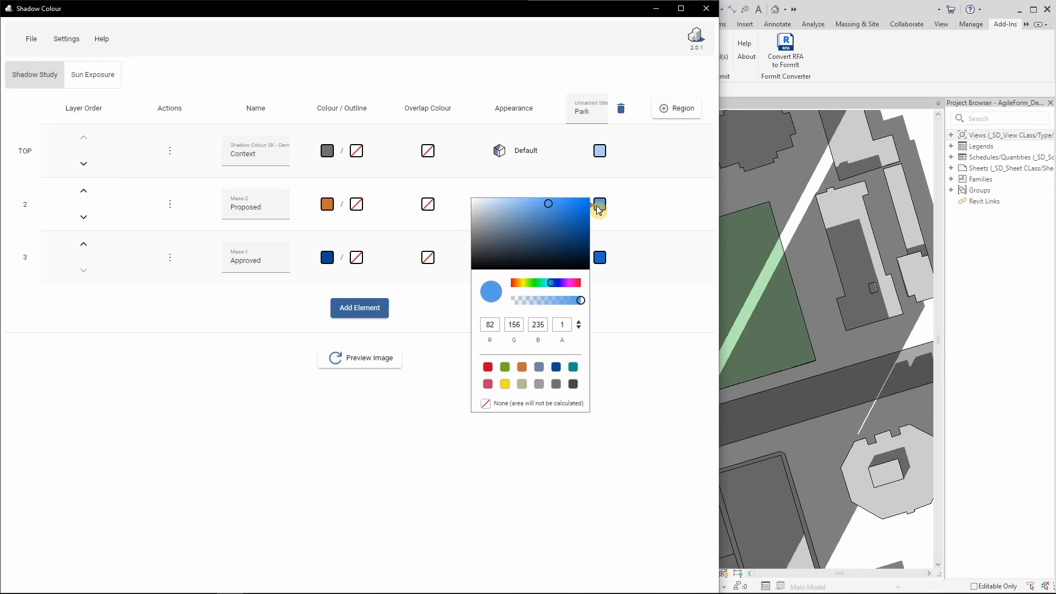
pyautogui.click(598, 206)
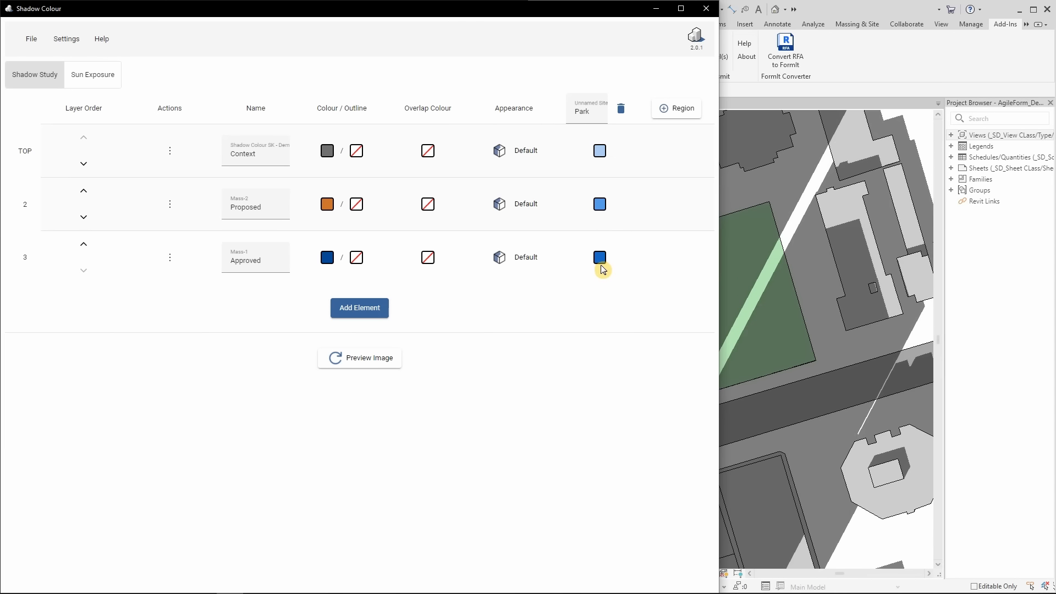
# Generate the preview image with the Park region and examine its shadow areas up close
pyautogui.click(361, 360)
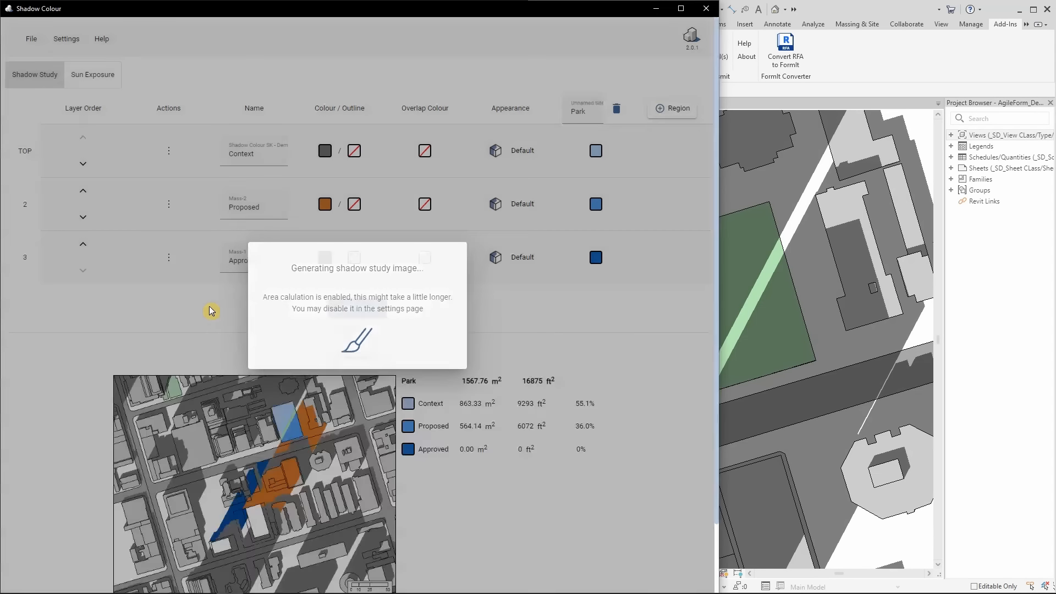
pyautogui.scroll(-2, 631, 408)
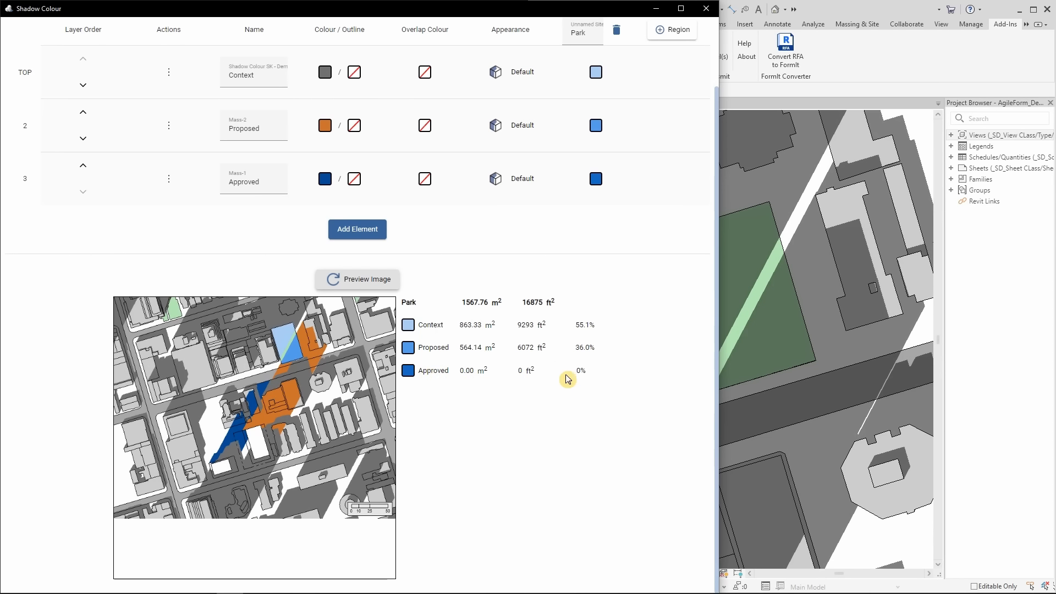
pyautogui.scroll(5, 283, 339)
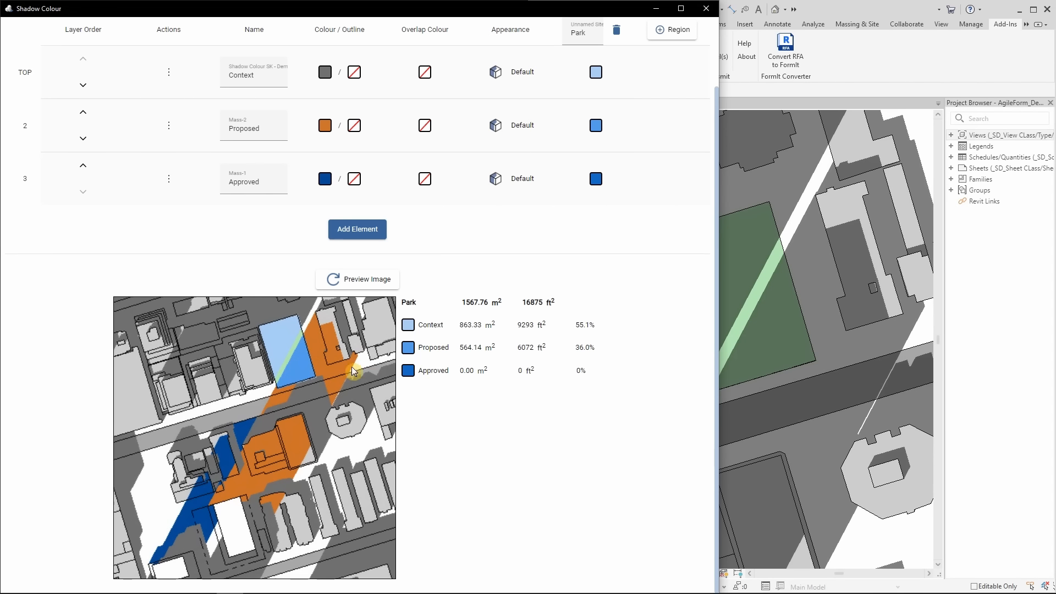
pyautogui.scroll(2, 669, 394)
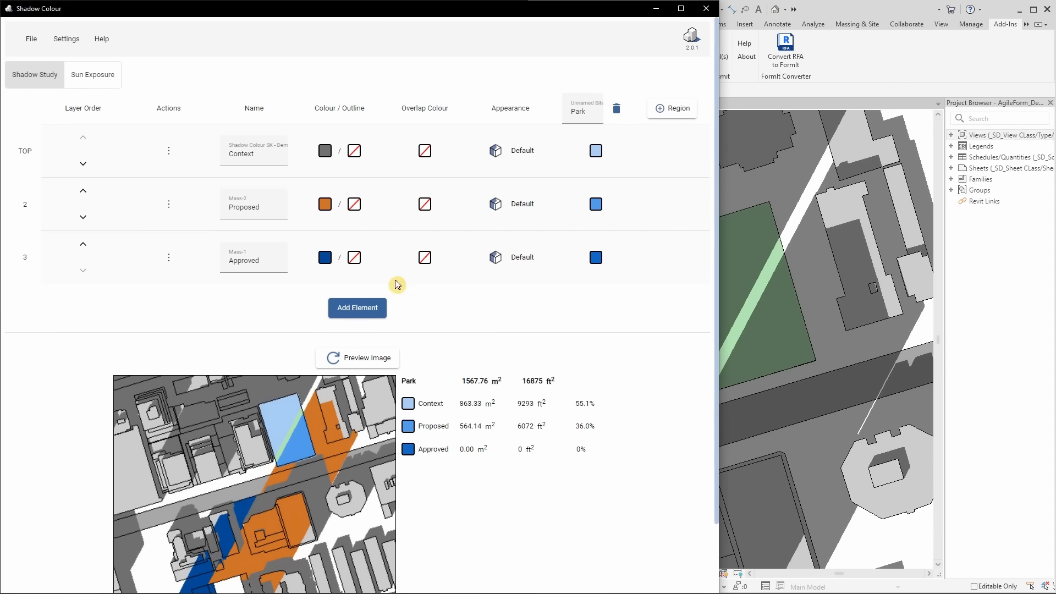
# Review the general and shadow study preferences, including shadow intensity, area calculation, outlines and topography
pyautogui.click(66, 39)
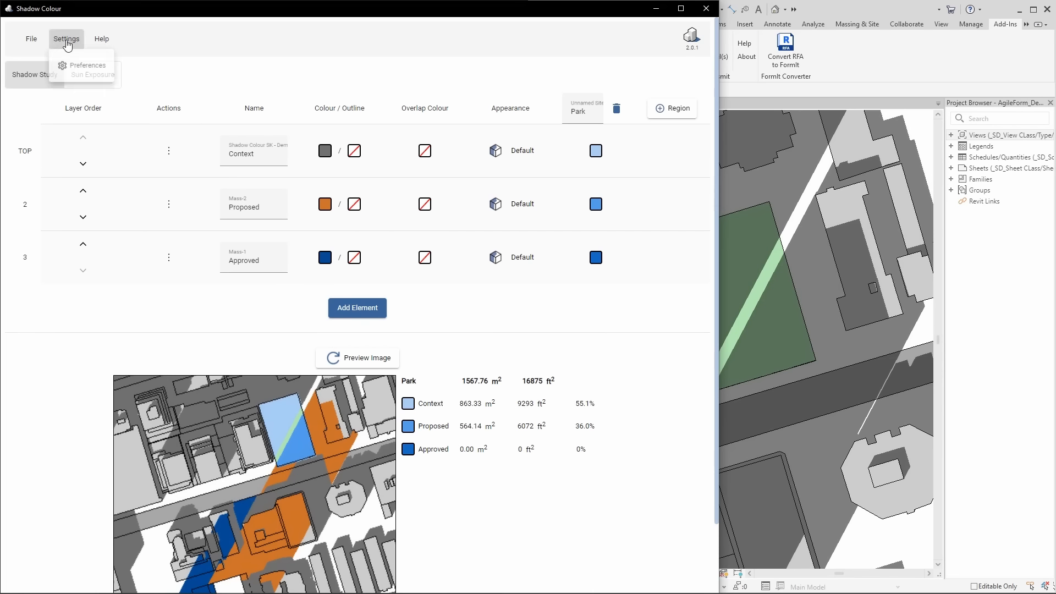
pyautogui.click(84, 70)
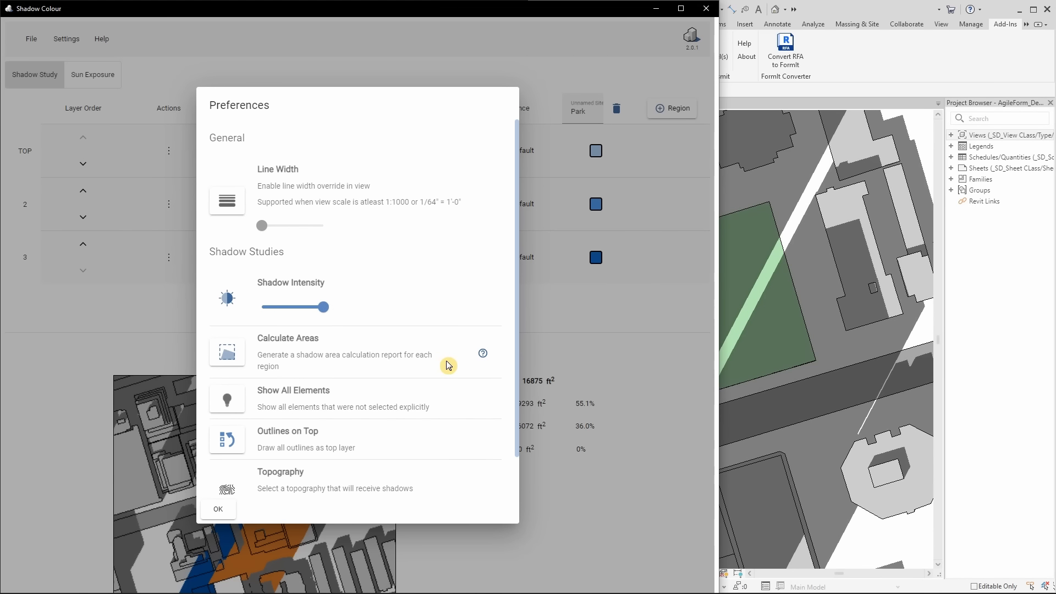
pyautogui.scroll(-2, 333, 358)
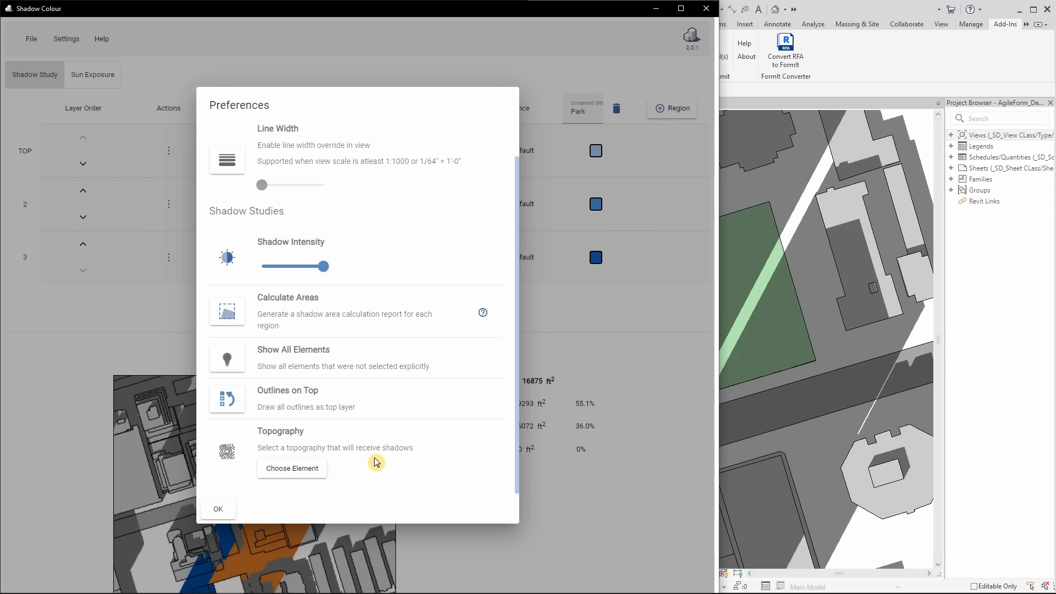
pyautogui.click(221, 507)
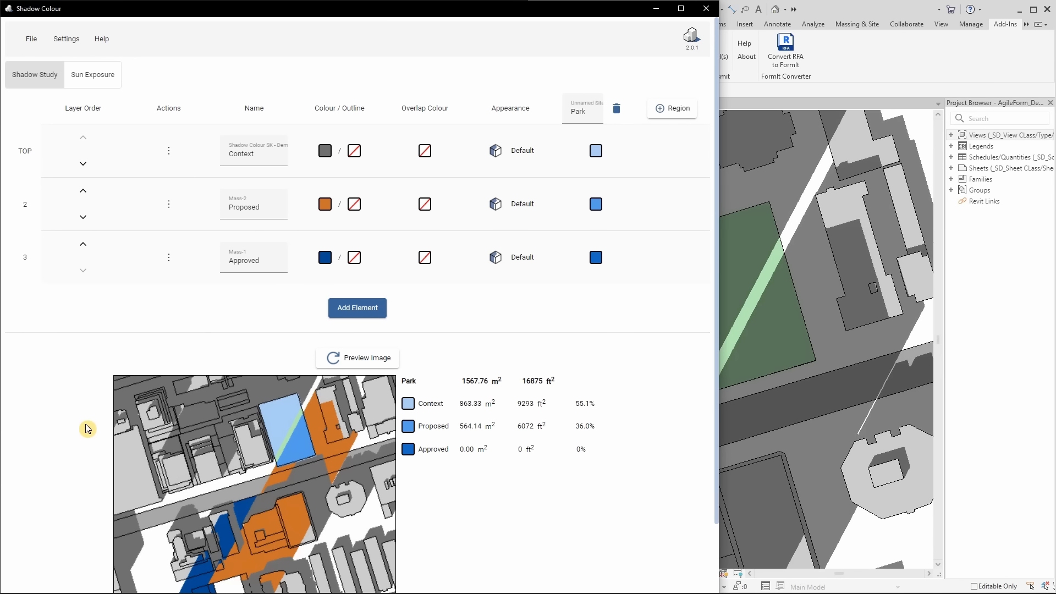
pyautogui.scroll(-2, 88, 429)
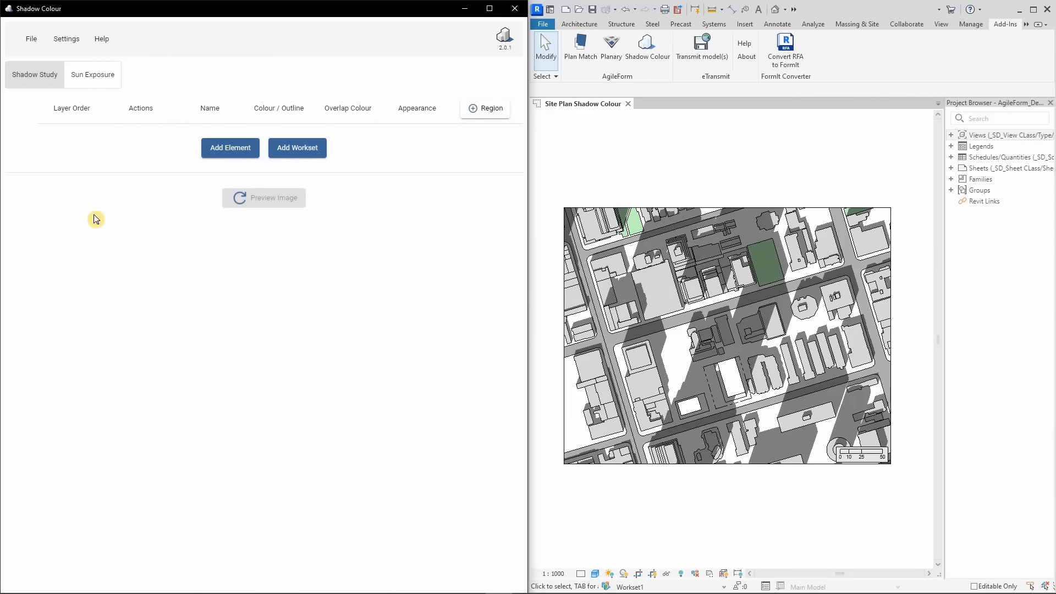
# Load the saved settings file Demo.scsettings and link the unlinked Approved element to its mass in the site plan
pyautogui.click(33, 42)
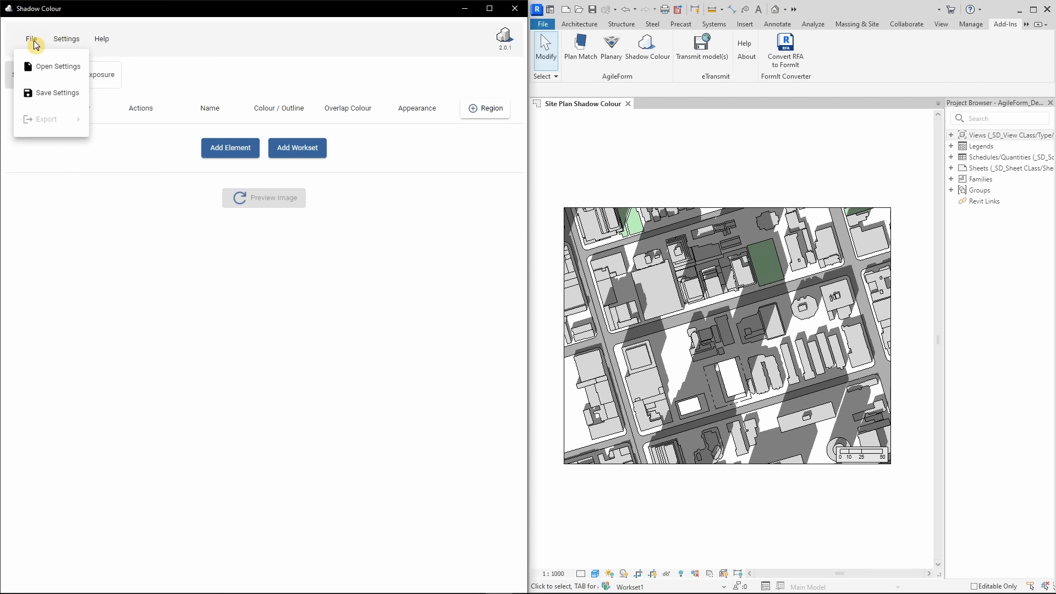
pyautogui.click(64, 67)
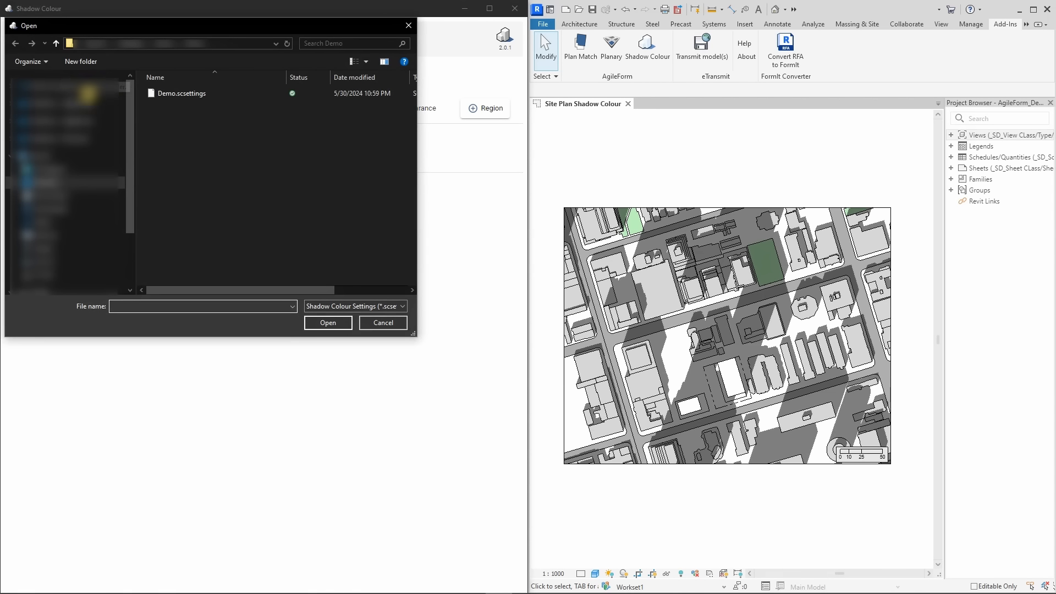
pyautogui.click(163, 94)
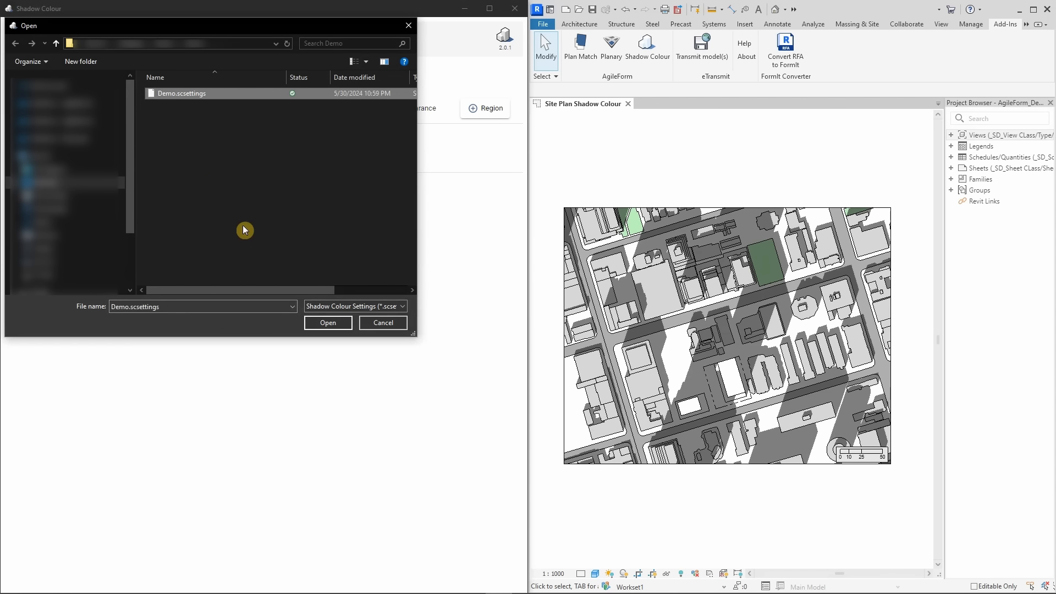
pyautogui.click(328, 323)
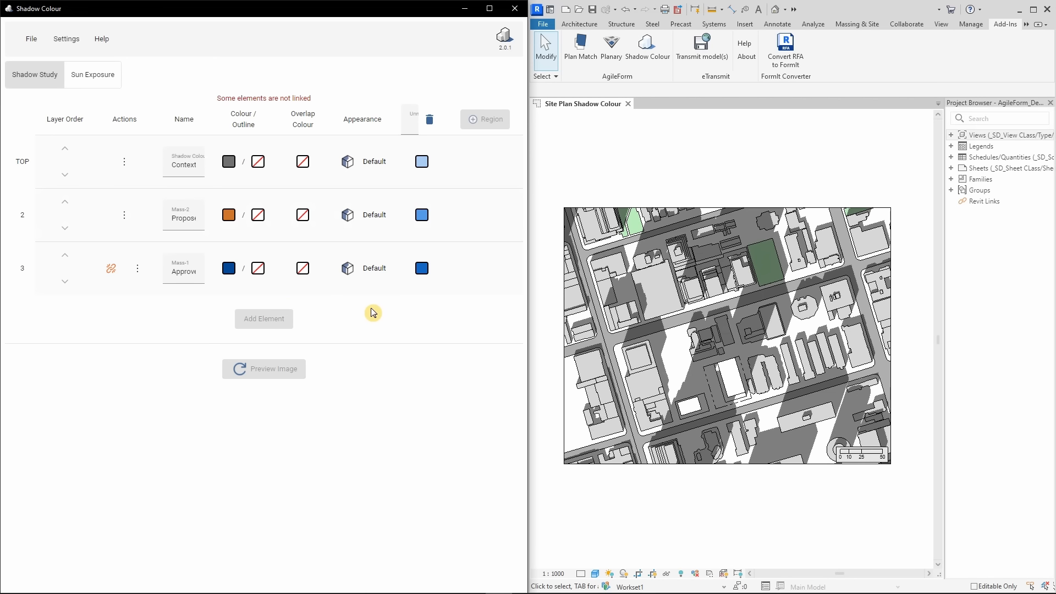
pyautogui.click(111, 272)
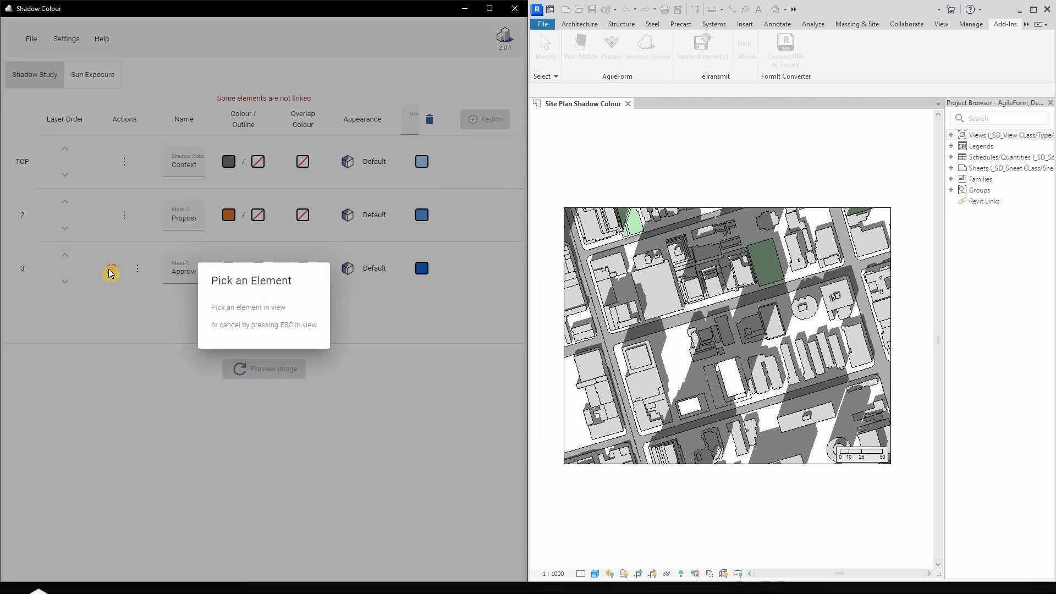
pyautogui.click(690, 420)
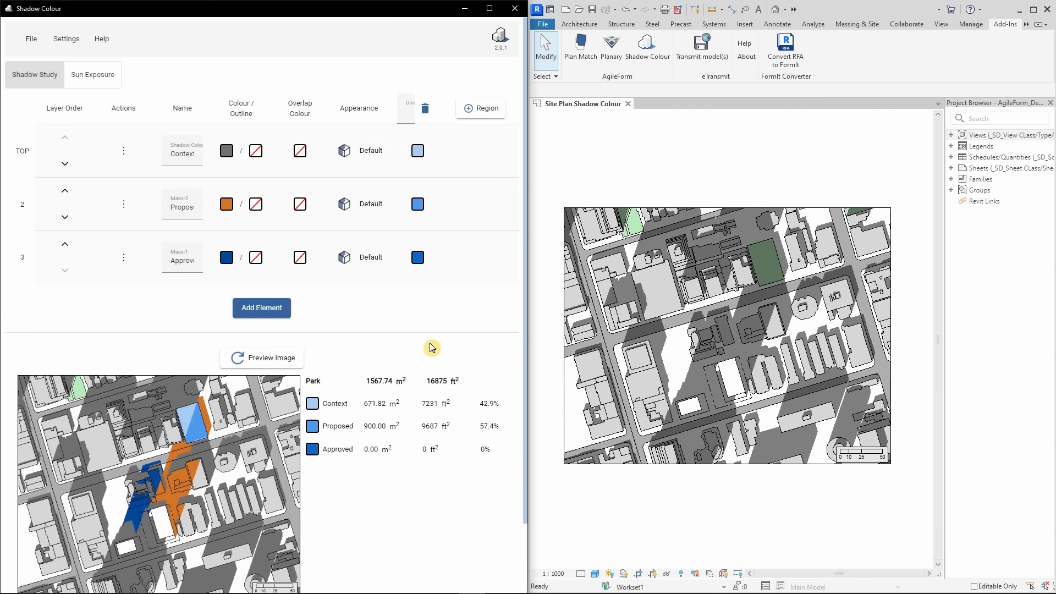
# Review the Quick Export options for image quality and anti-aliasing without exporting
pyautogui.click(32, 38)
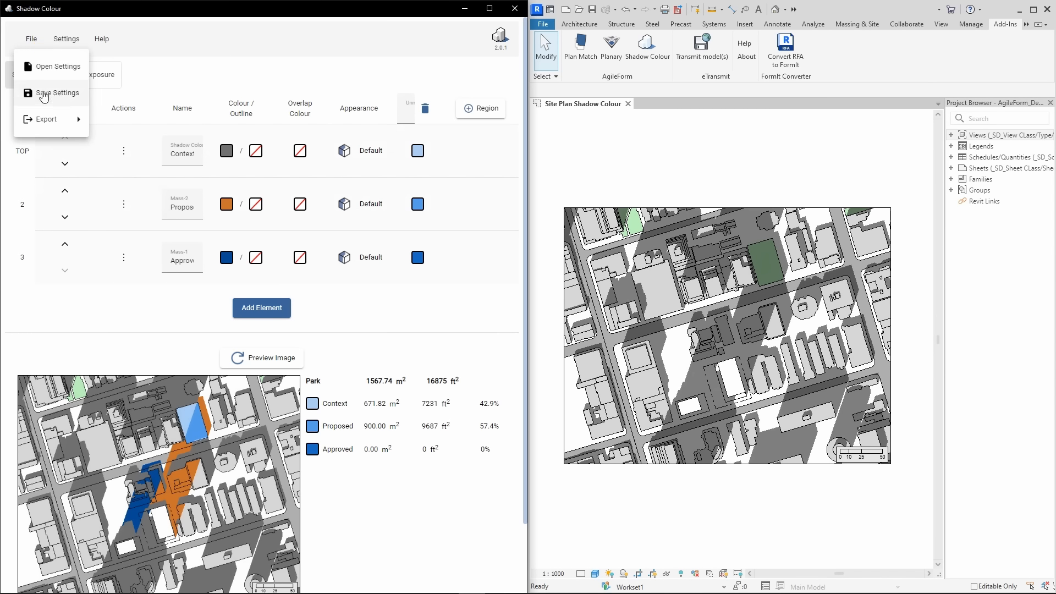
pyautogui.moveTo(67, 127)
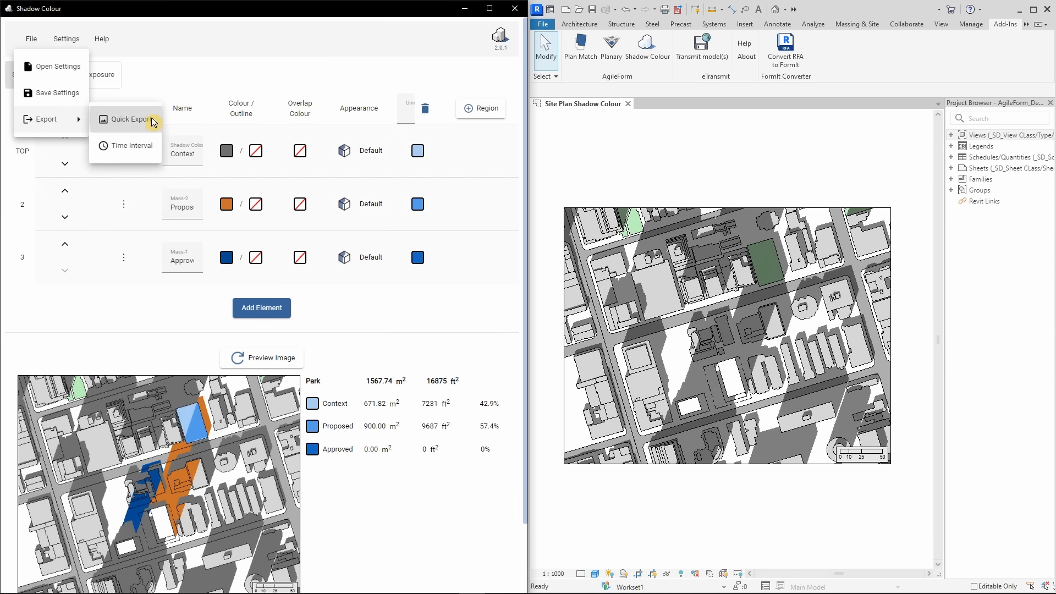
pyautogui.click(130, 119)
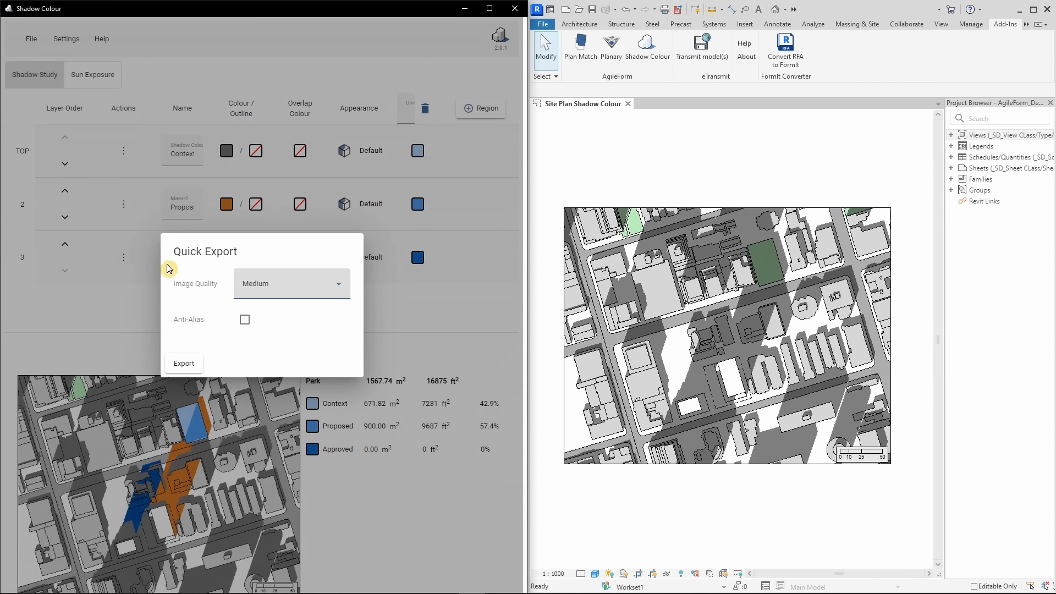
pyautogui.click(134, 272)
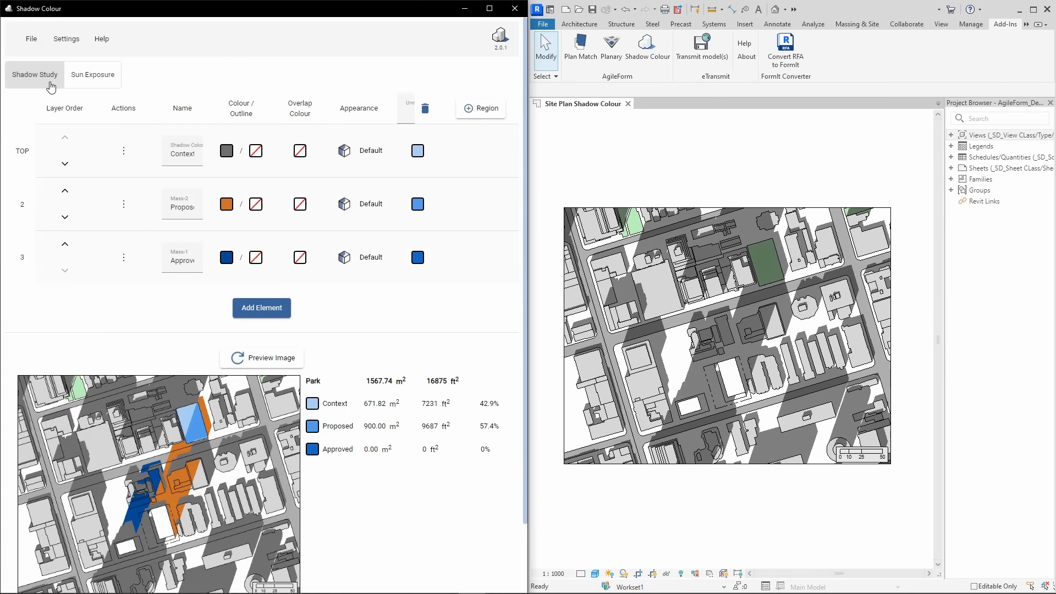
# Set up a time interval export for 3/21/2024 running from 12:18 PM to 04:18 PM
pyautogui.click(32, 38)
pyautogui.moveTo(85, 120)
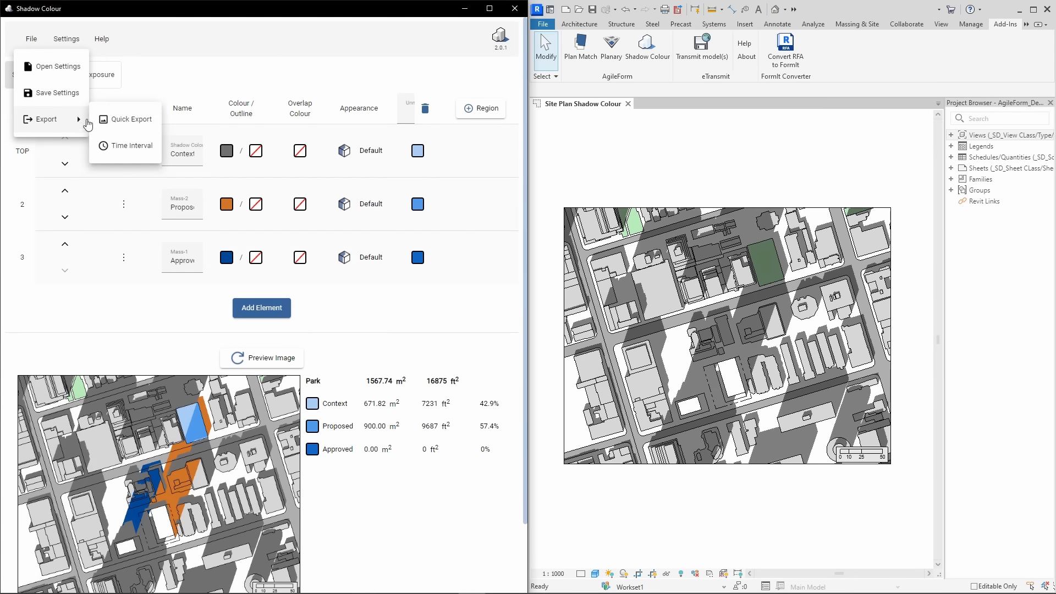
pyautogui.click(126, 146)
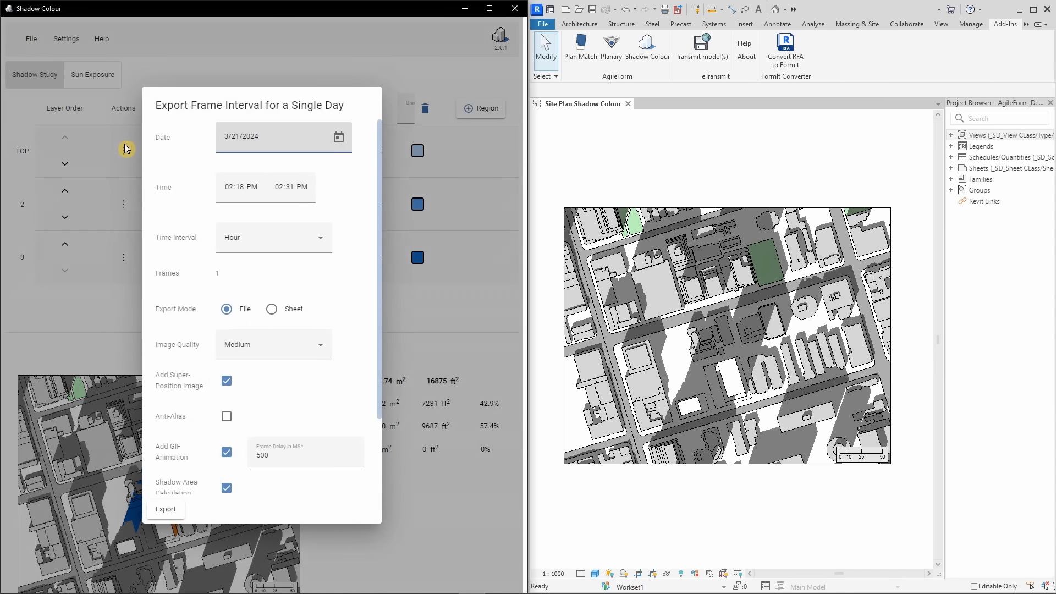
pyautogui.moveTo(264, 139); pyautogui.dragTo(210, 140)
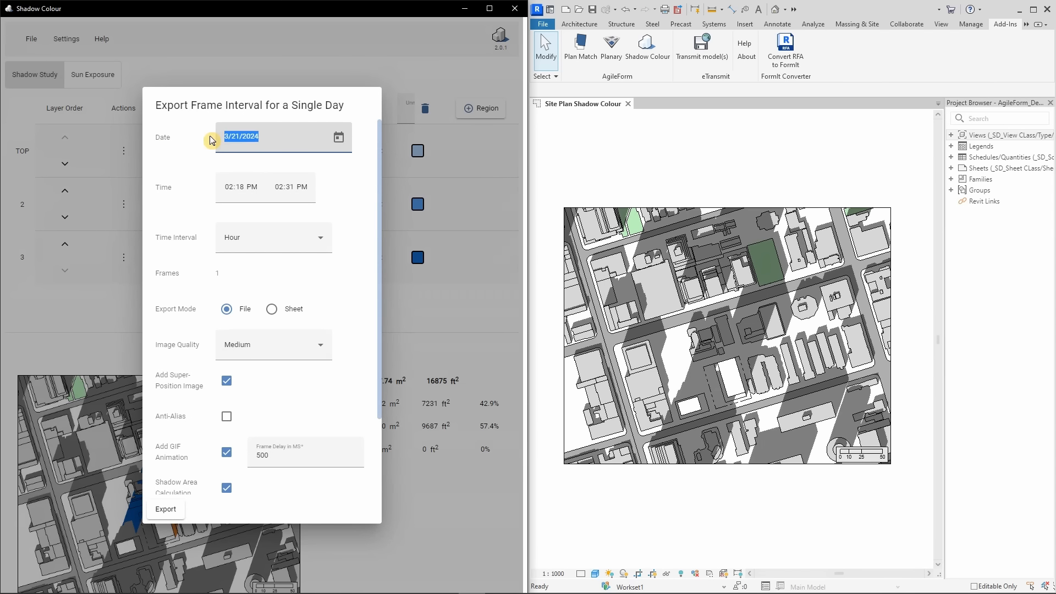
pyautogui.click(339, 137)
pyautogui.click(339, 137)
pyautogui.click(230, 190)
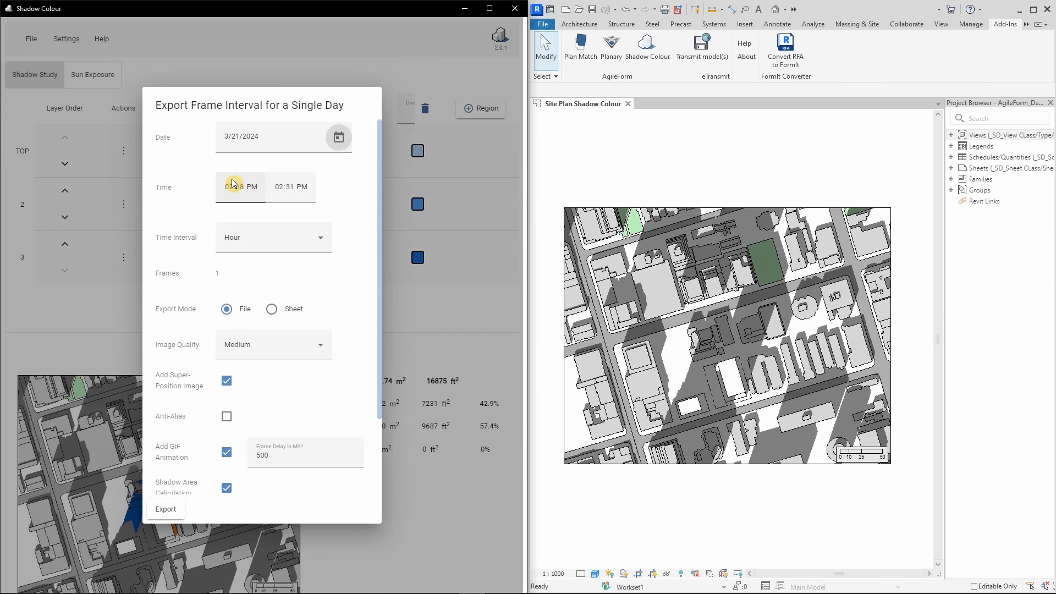
pyautogui.click(280, 188)
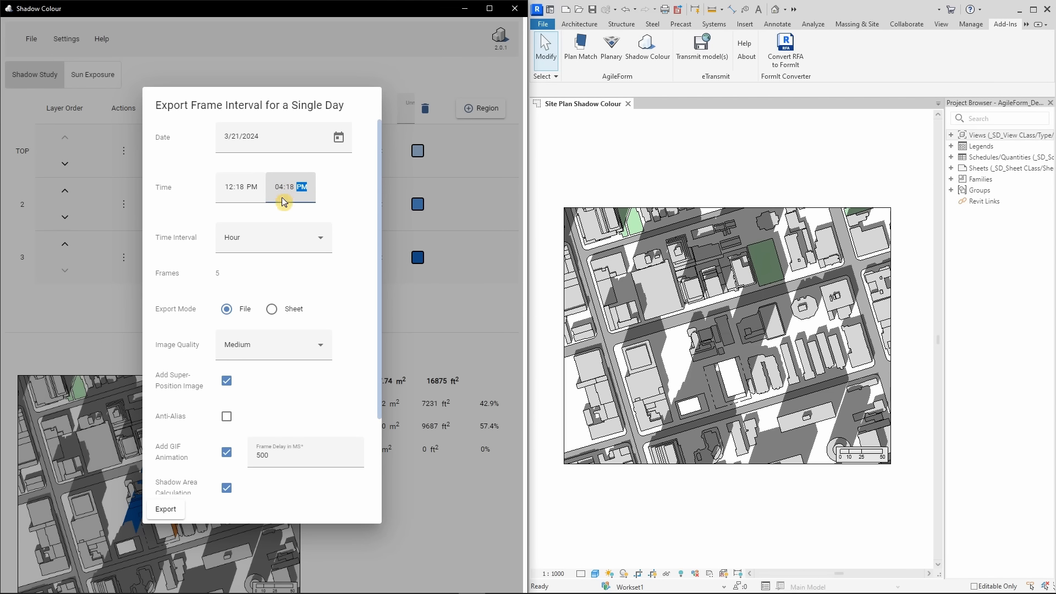
# Review the available time intervals, export modes and image qualities, keeping Hour, File and Medium
pyautogui.click(265, 237)
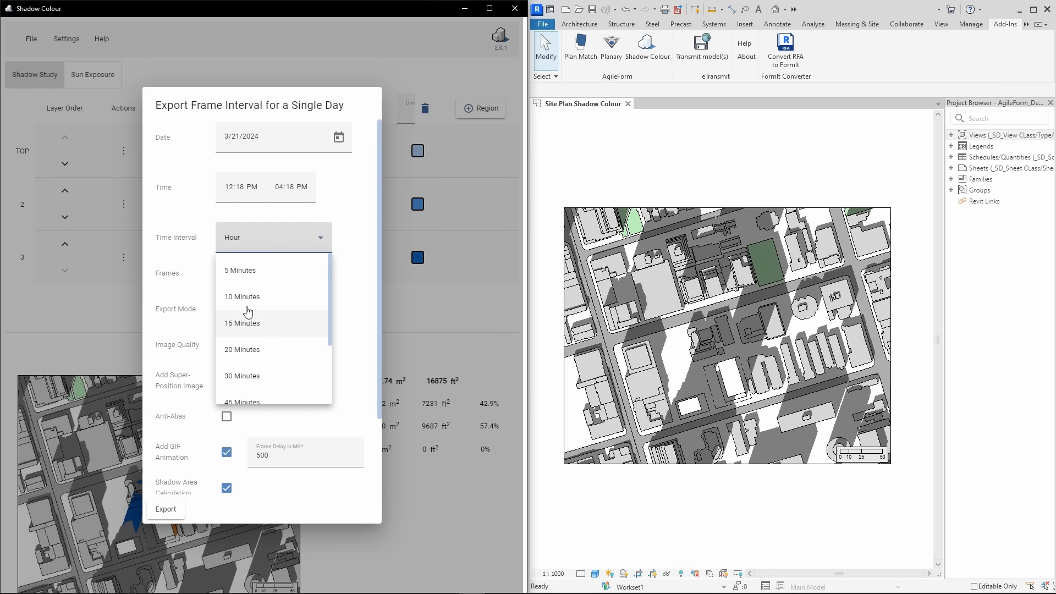
pyautogui.scroll(-3, 247, 374)
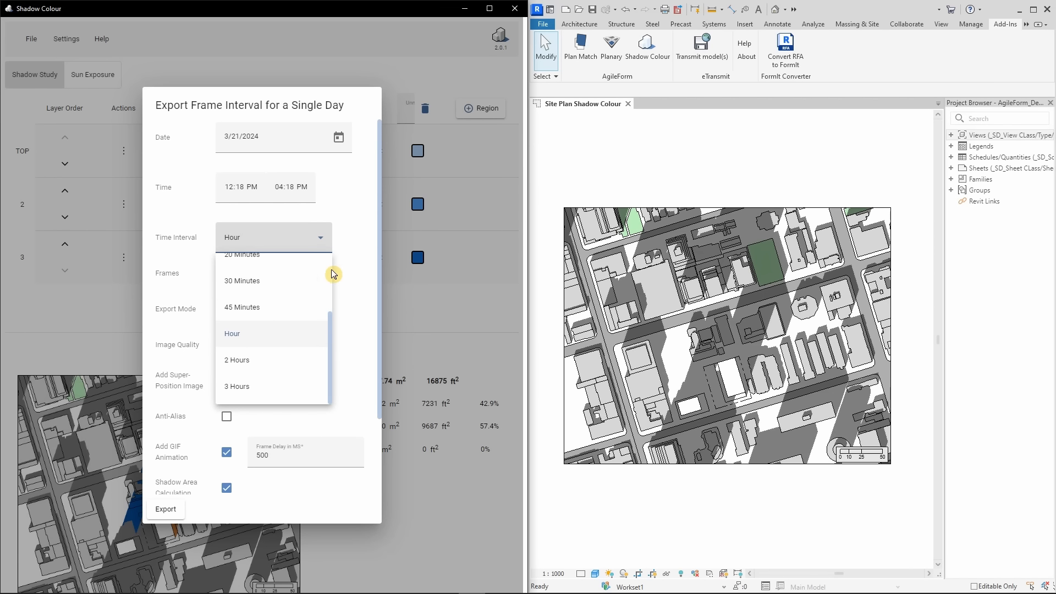
pyautogui.click(352, 251)
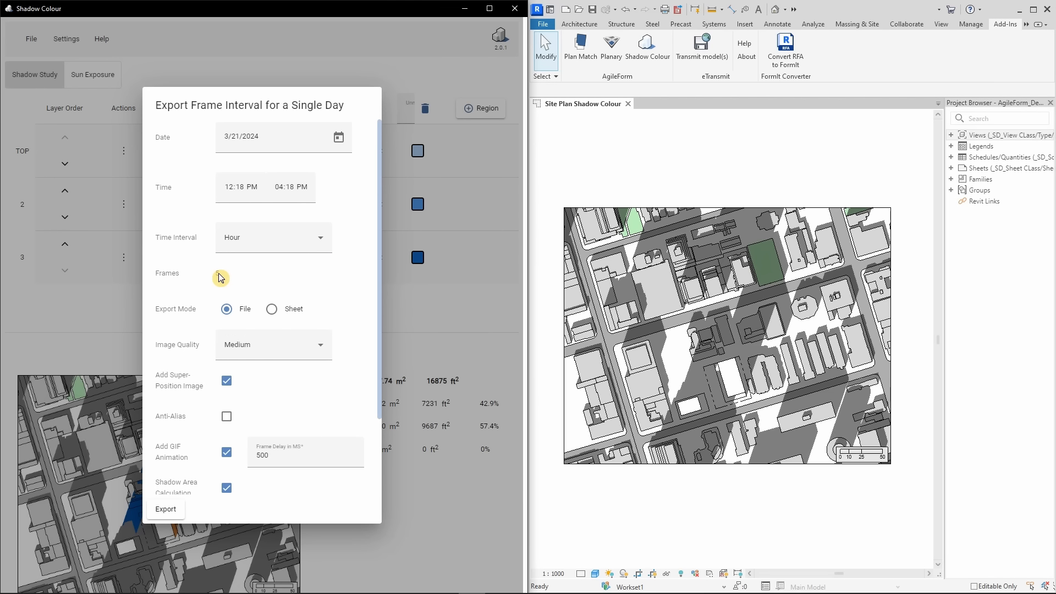
pyautogui.click(272, 309)
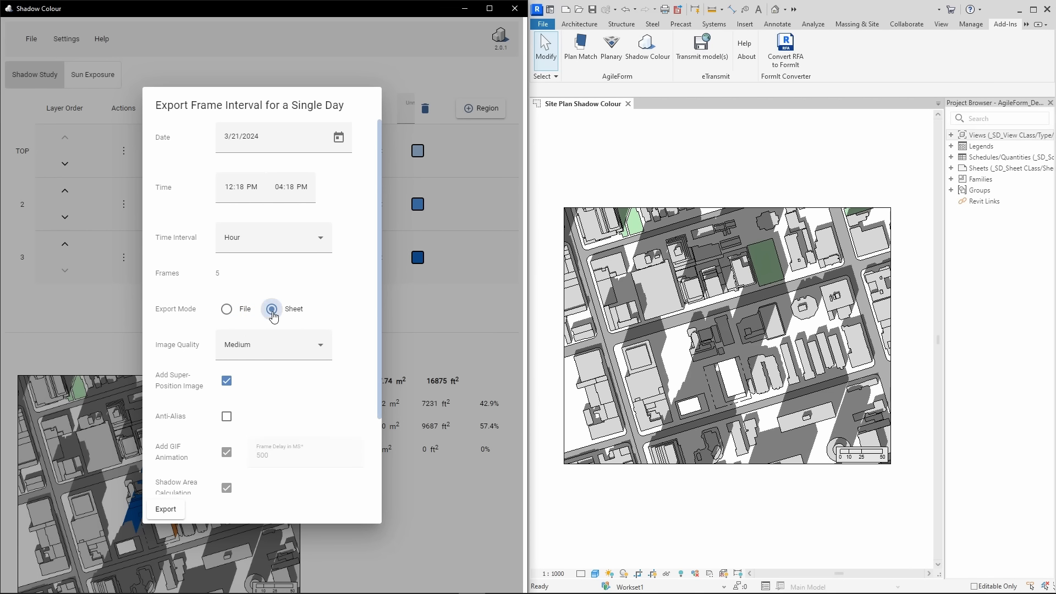
pyautogui.click(227, 310)
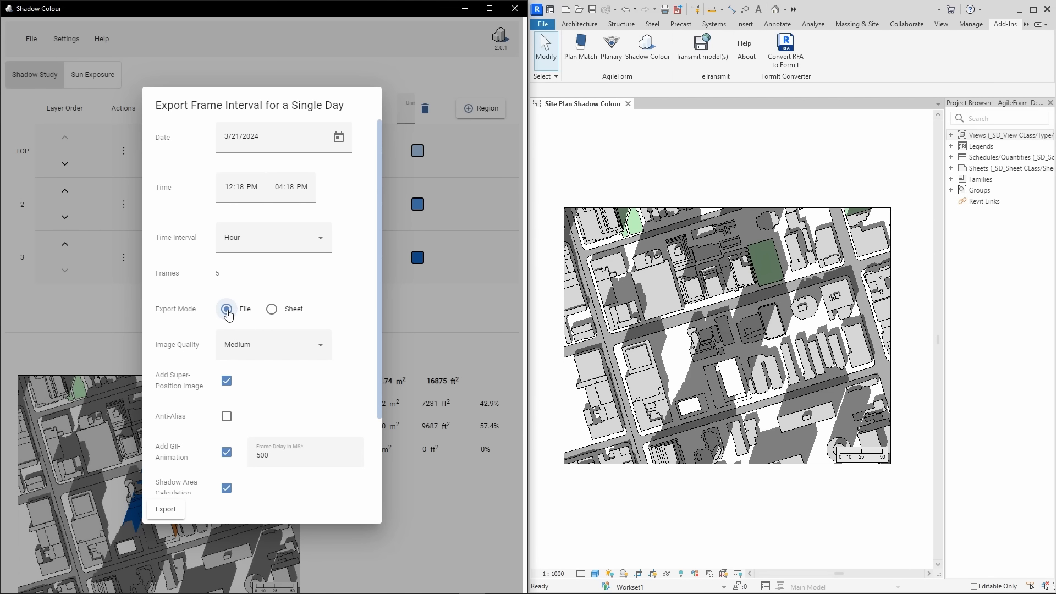
pyautogui.click(245, 346)
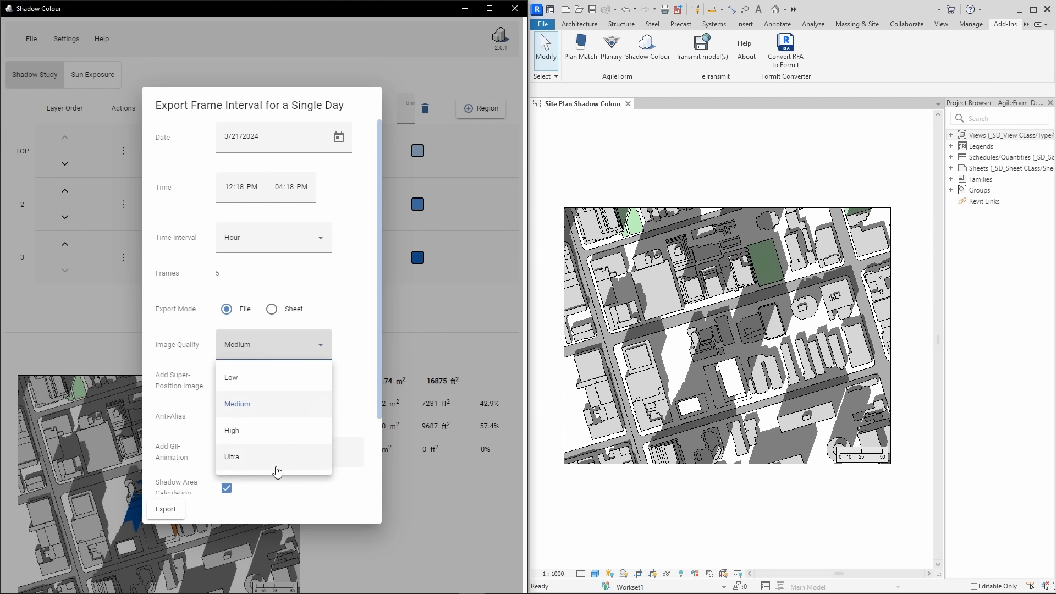
pyautogui.click(355, 376)
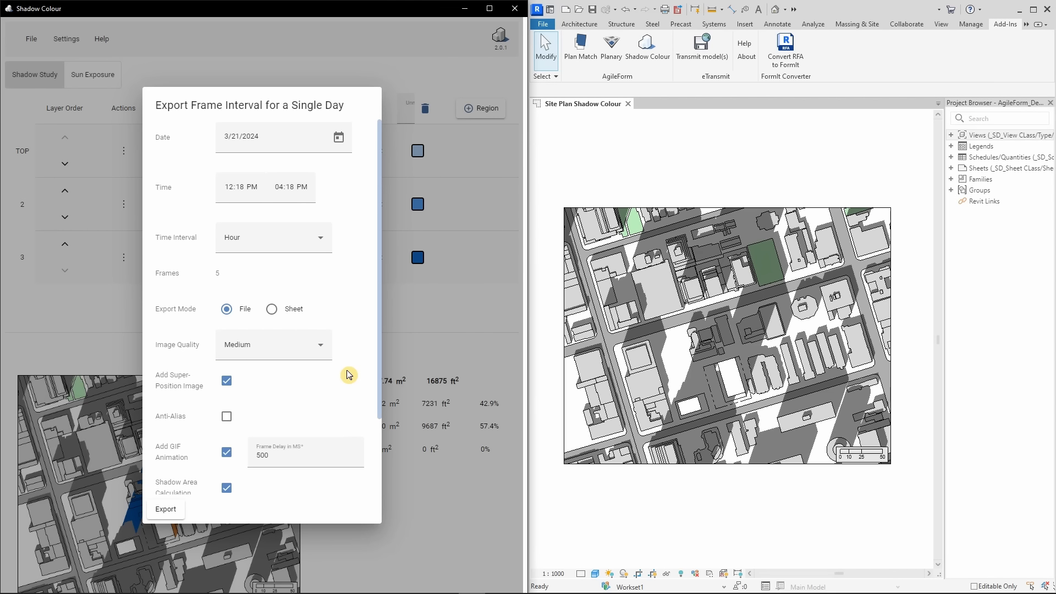
# Export the hourly frames as files to the Demo folder with superposition image, GIF animation and shadow area calculation enabled
pyautogui.scroll(-3, 348, 376)
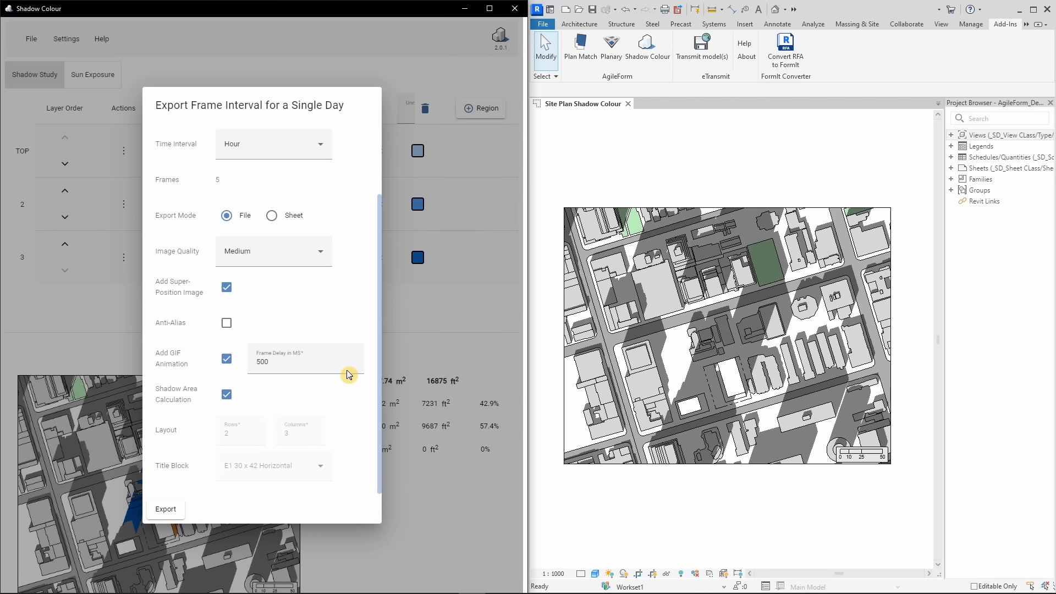
pyautogui.click(227, 287)
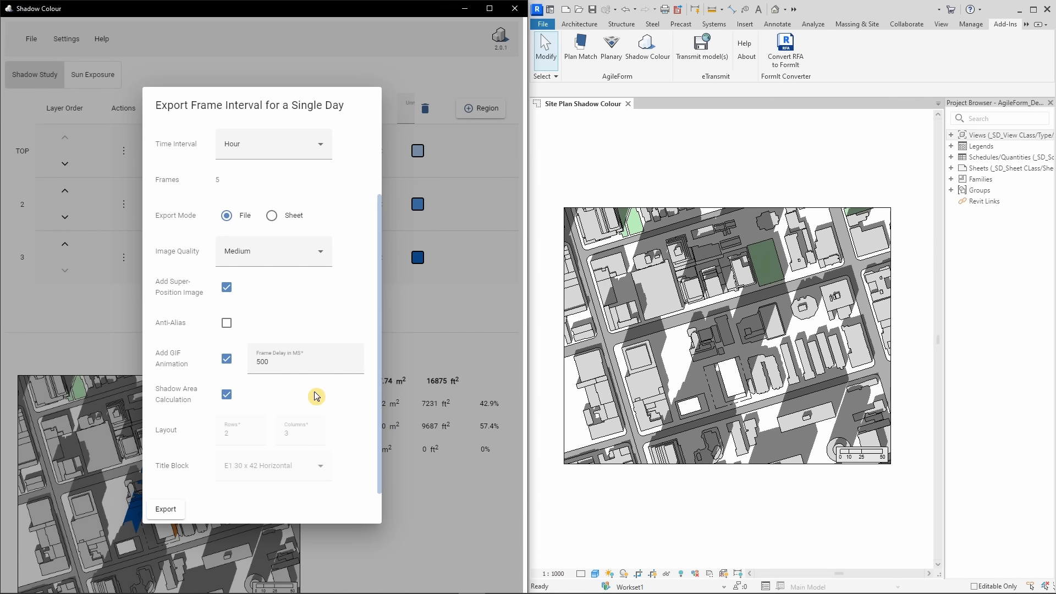
pyautogui.click(164, 508)
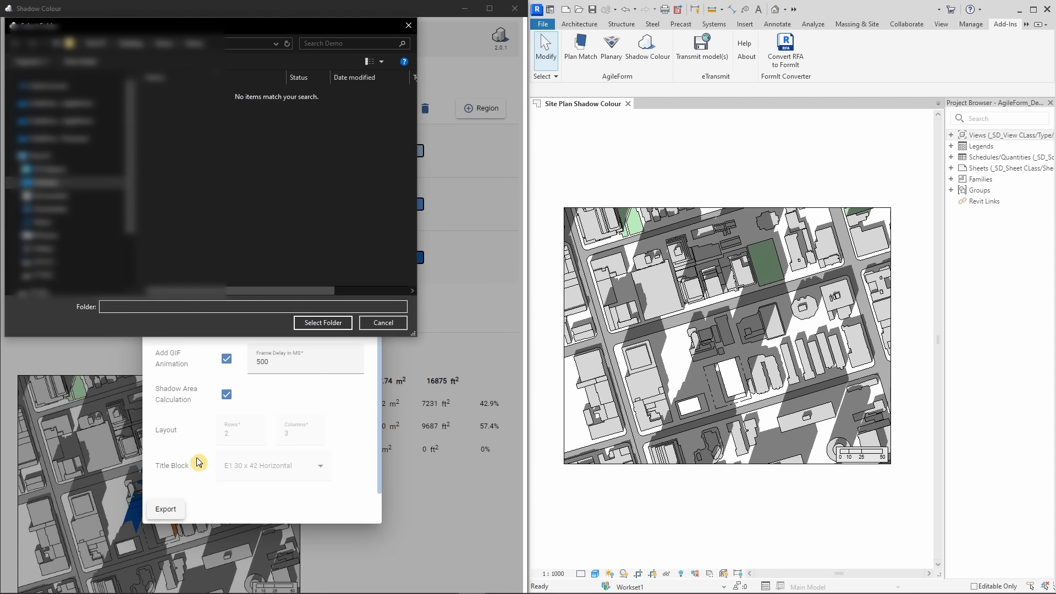
pyautogui.click(306, 325)
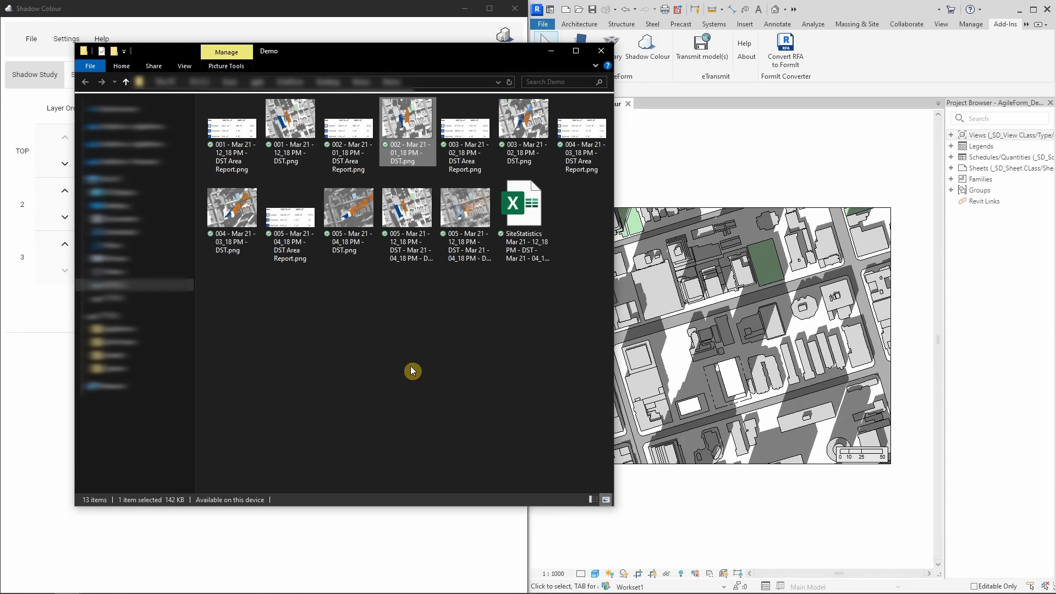
# Examine the exported 12:18 PM and 01:18 PM shadow images, the superposition image and the animation from the Demo folder
pyautogui.doubleClick(291, 124)
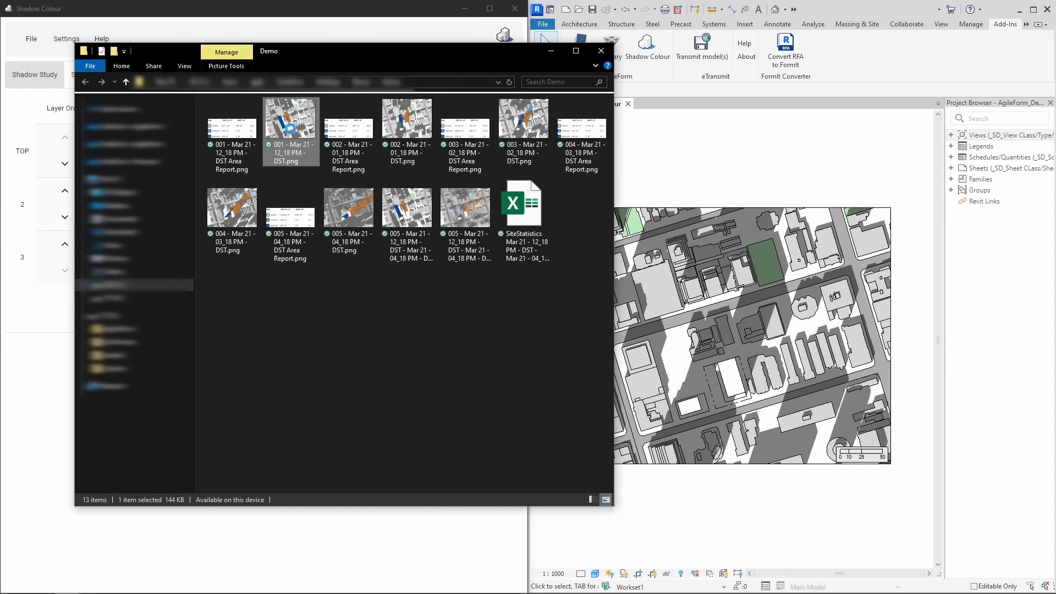
pyautogui.click(1026, 55)
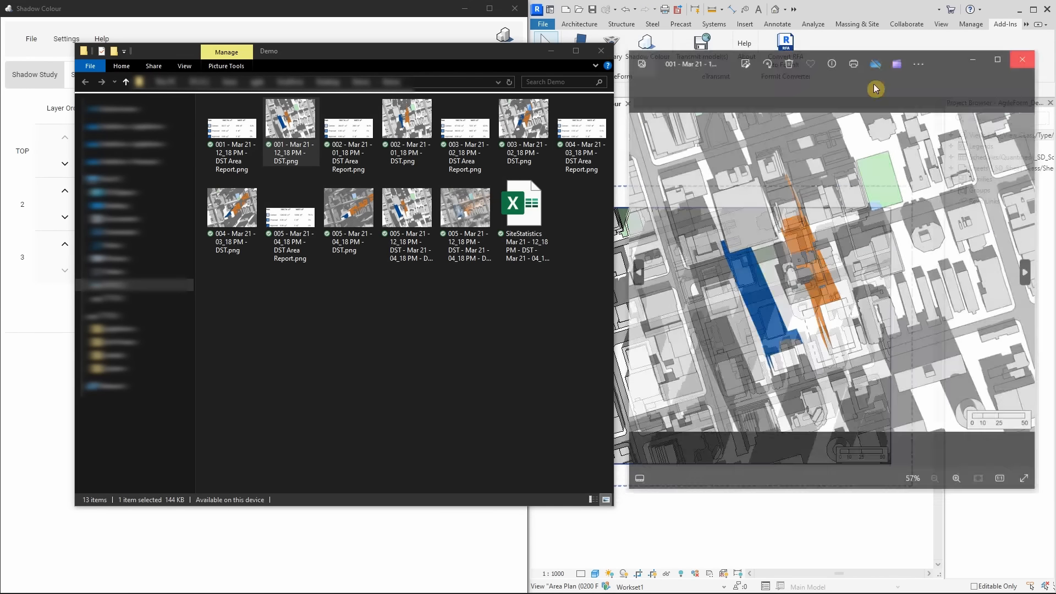
pyautogui.doubleClick(432, 122)
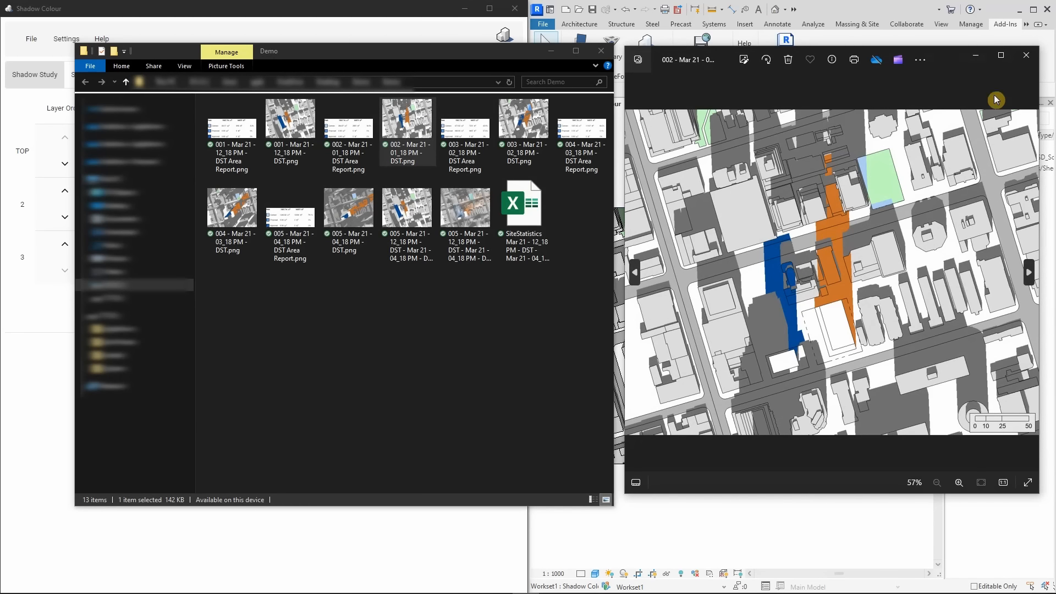
pyautogui.click(1027, 55)
pyautogui.doubleClick(472, 213)
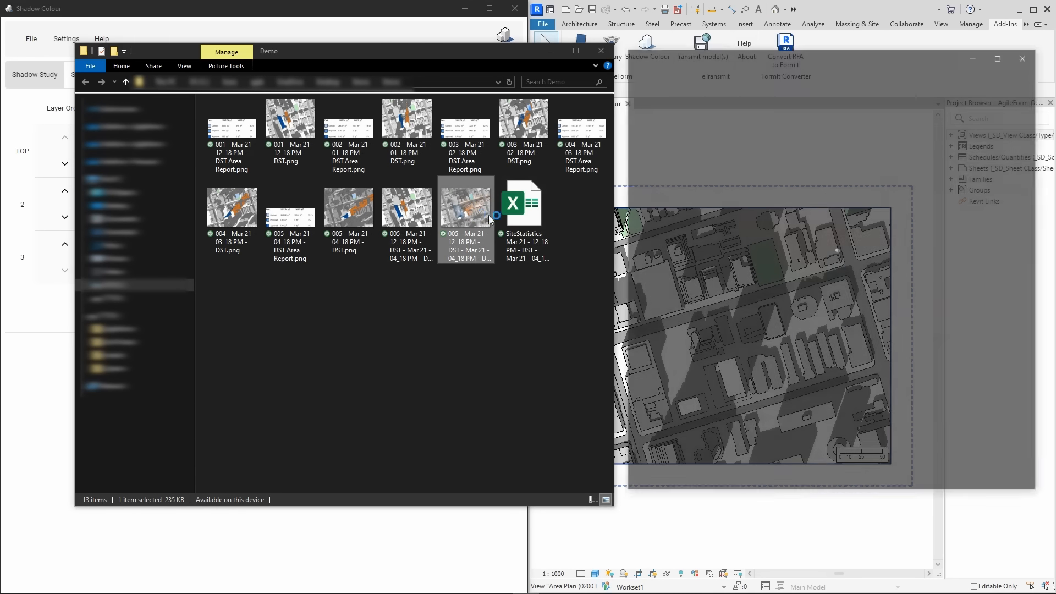
pyautogui.click(1027, 55)
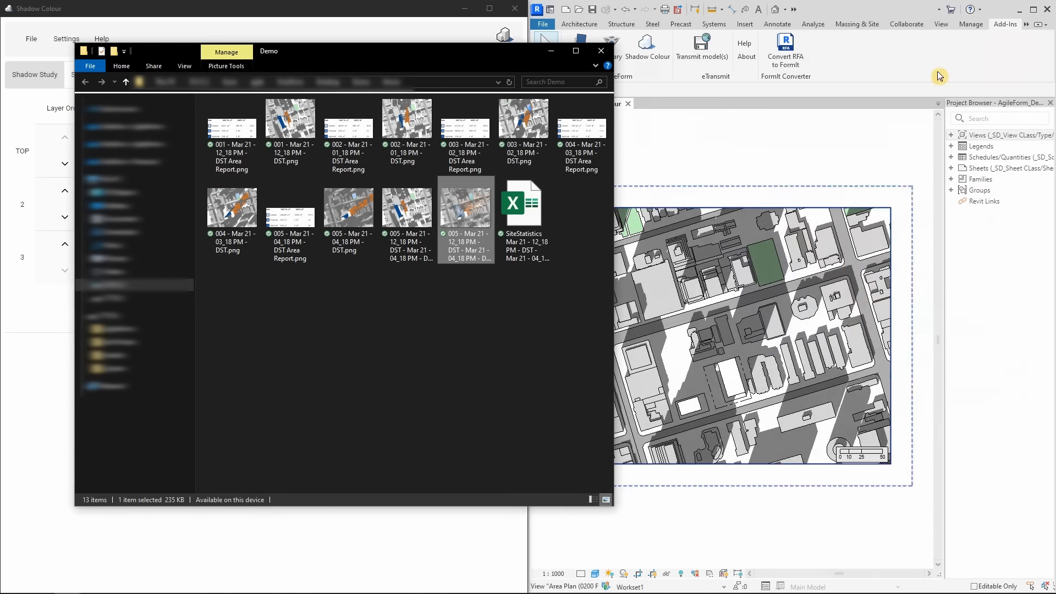
pyautogui.doubleClick(427, 223)
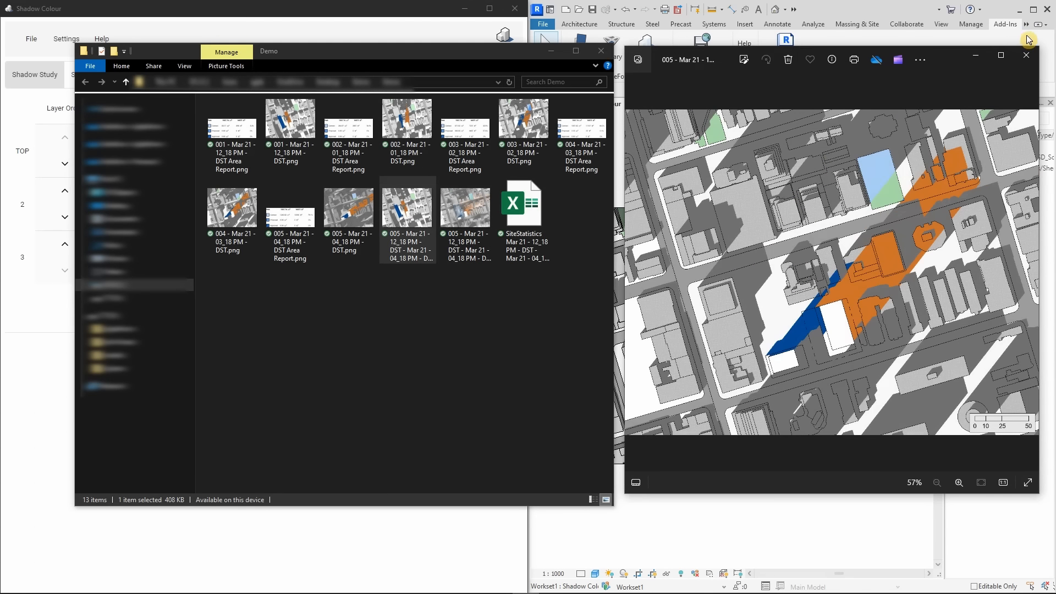
pyautogui.click(1028, 55)
# Open the exported SiteStatistics workbook in Excel and examine the Park's shadow areas and percentages at each hour
pyautogui.doubleClick(526, 216)
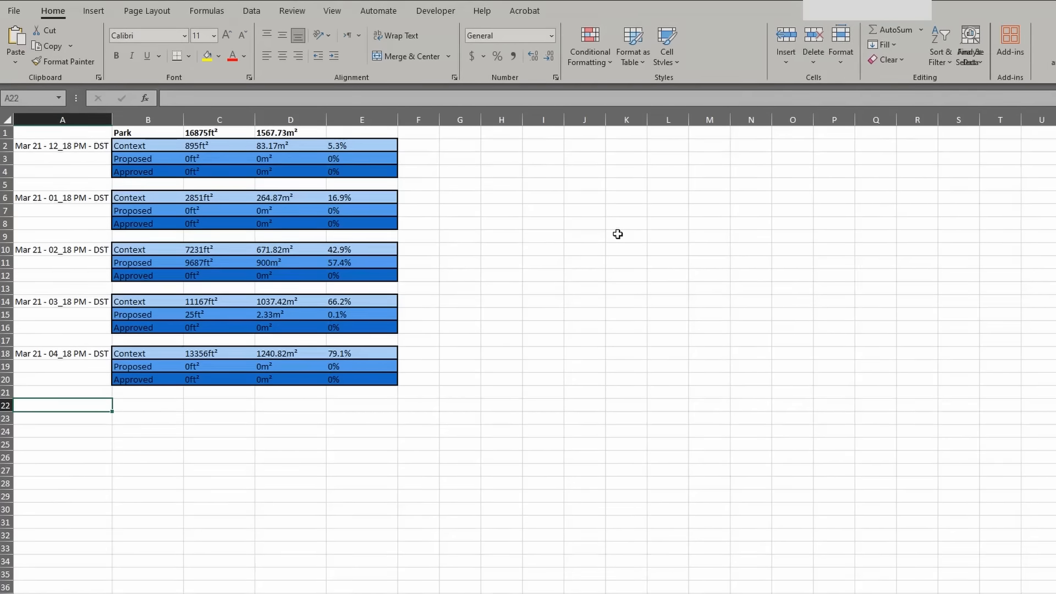
pyautogui.click(79, 145)
pyautogui.click(74, 196)
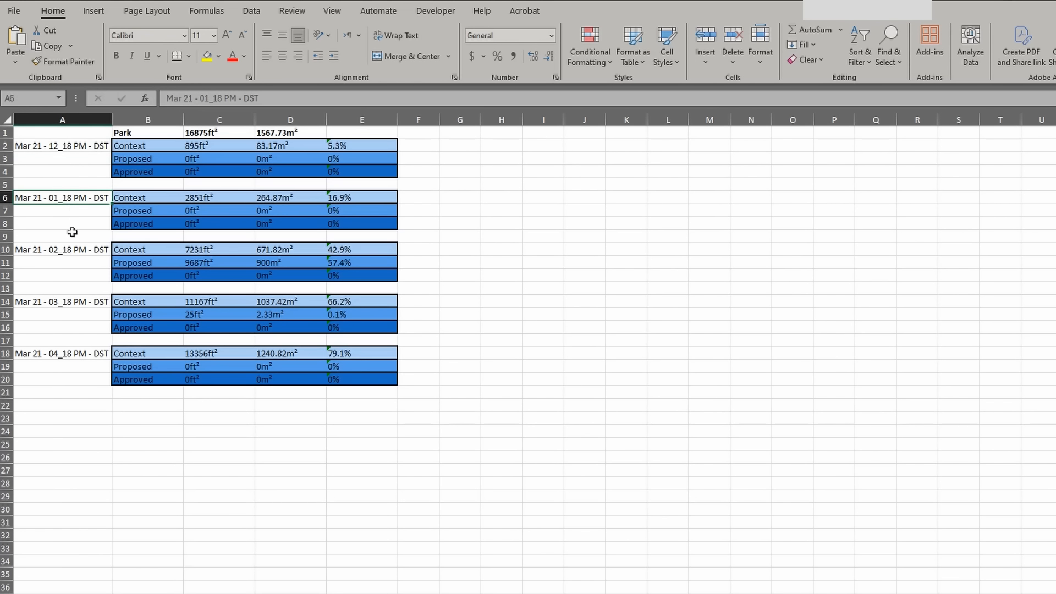
pyautogui.click(286, 262)
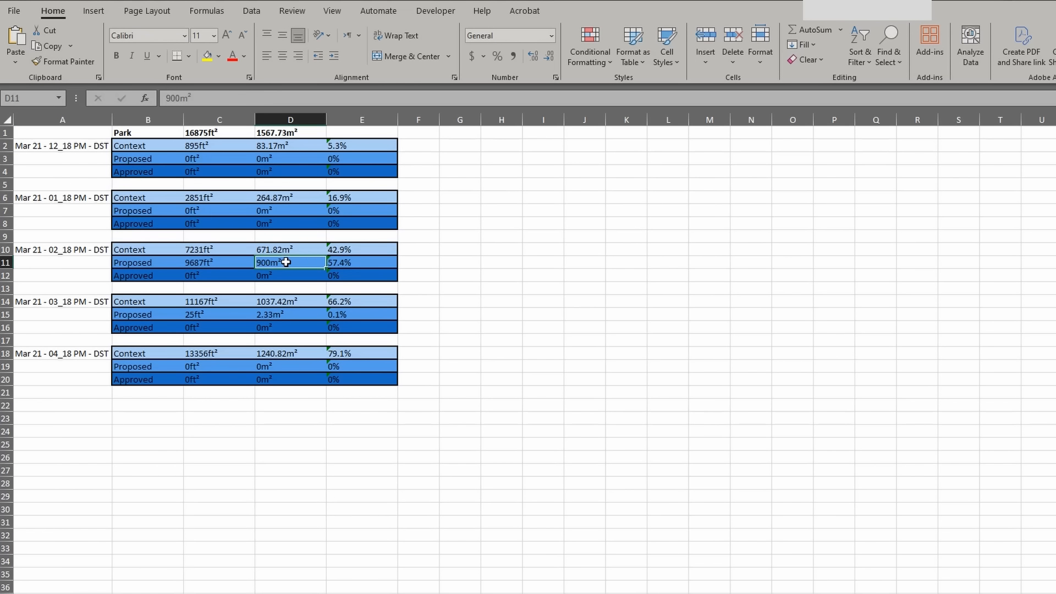
pyautogui.click(347, 262)
pyautogui.click(344, 277)
pyautogui.click(420, 307)
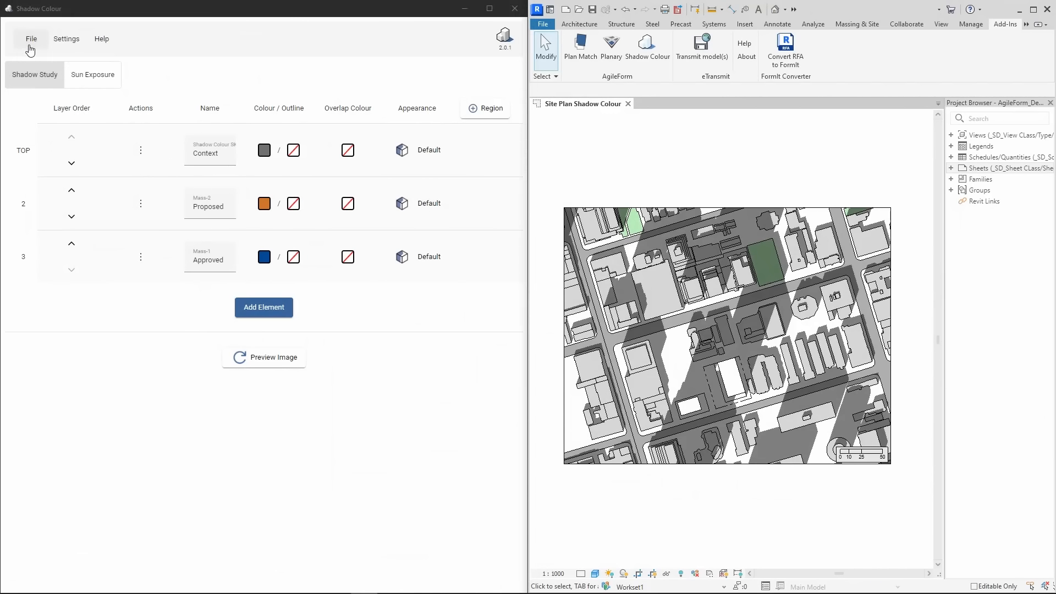
# Set up another time interval export in Shadow Colour for 3/21/2024 with the end time at 05:18 PM
pyautogui.click(31, 39)
pyautogui.moveTo(34, 118)
pyautogui.click(132, 146)
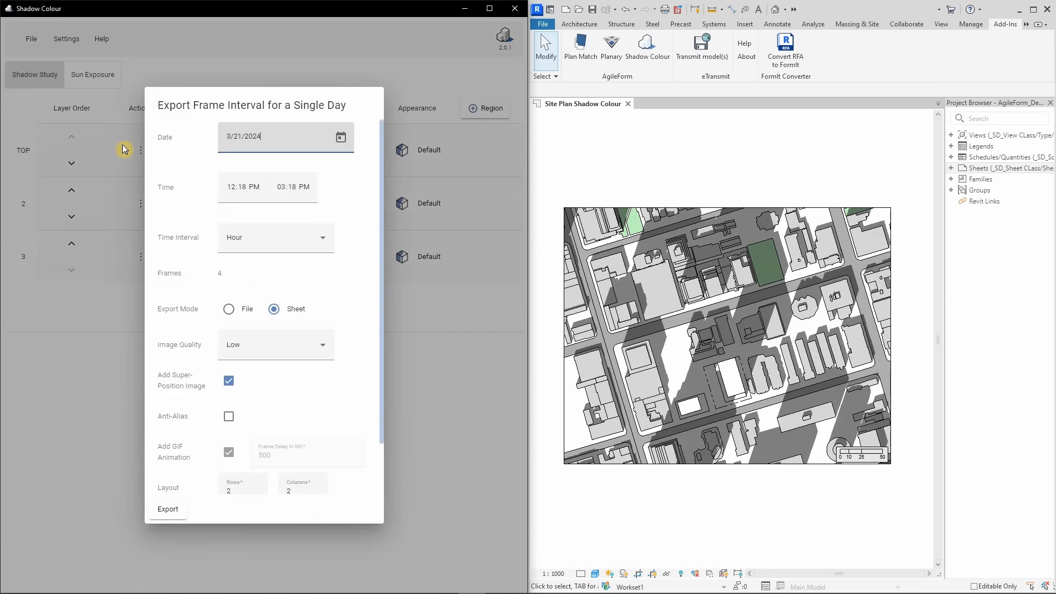
pyautogui.click(282, 187)
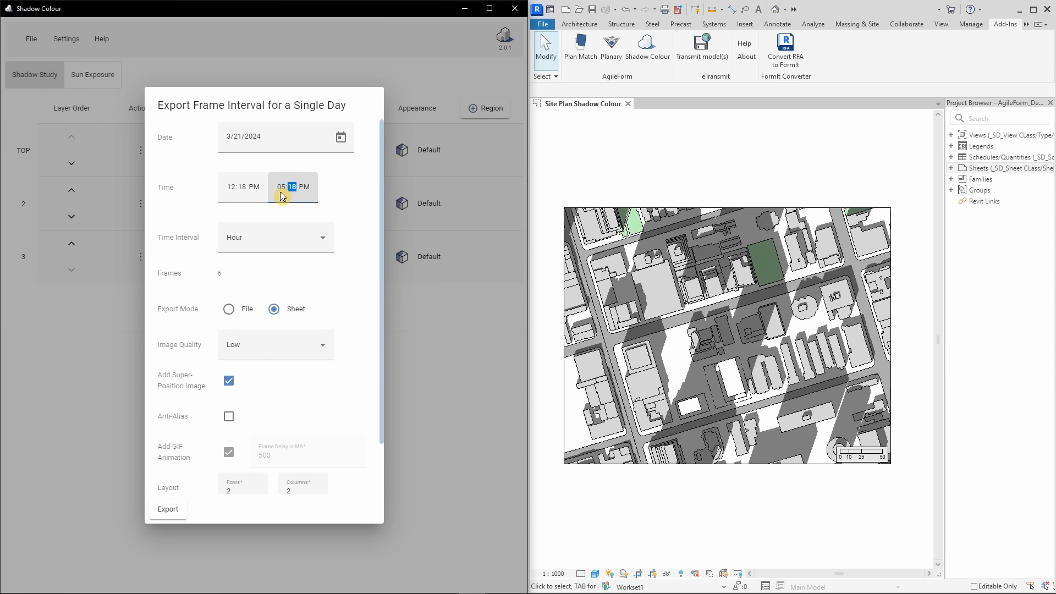
pyautogui.click(346, 218)
# Export the hourly frames to a sheet with 2 rows and 3 columns on the E1 30 x 42 Horizontal title block, using the Demo folder
pyautogui.scroll(-1, 347, 222)
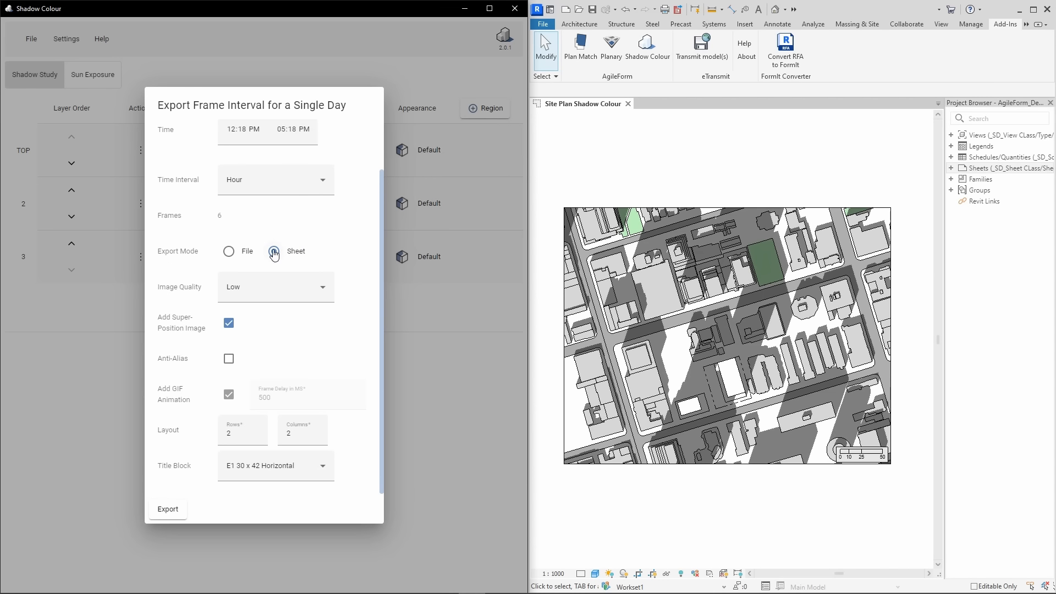
pyautogui.click(274, 252)
pyautogui.click(302, 435)
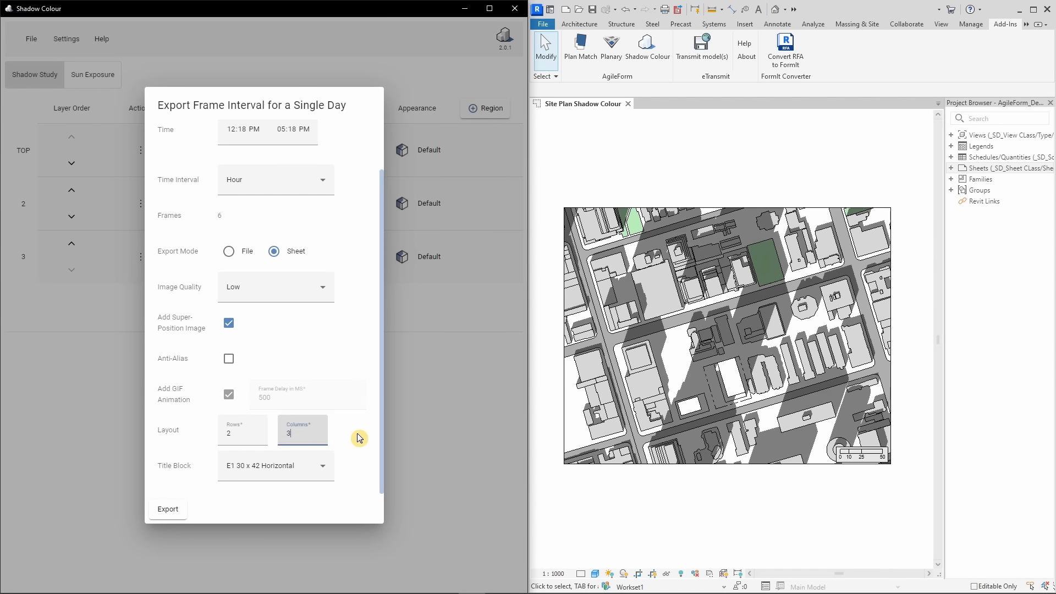
pyautogui.click(171, 509)
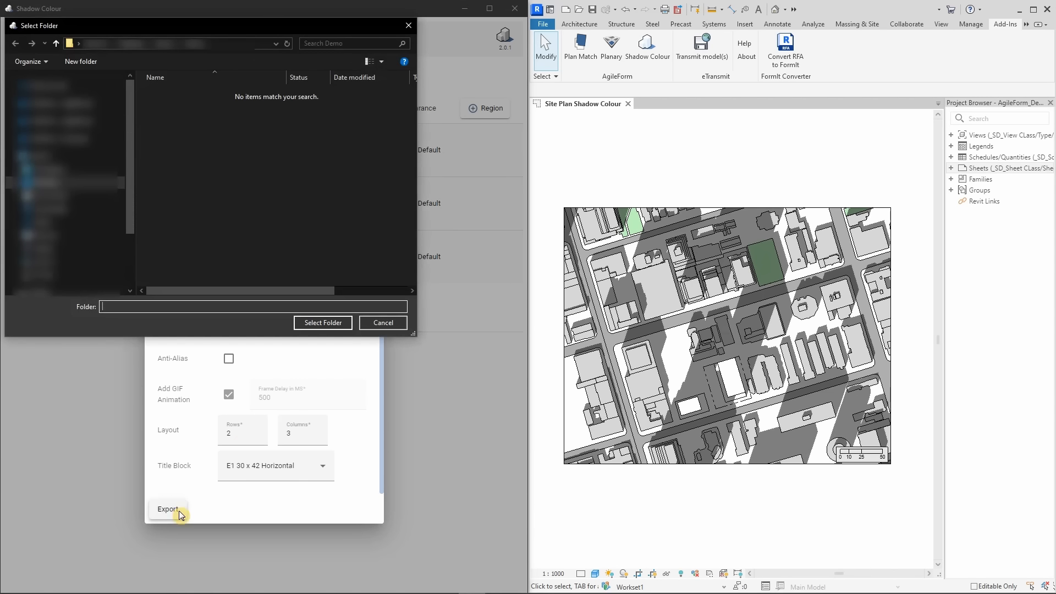
pyautogui.click(309, 323)
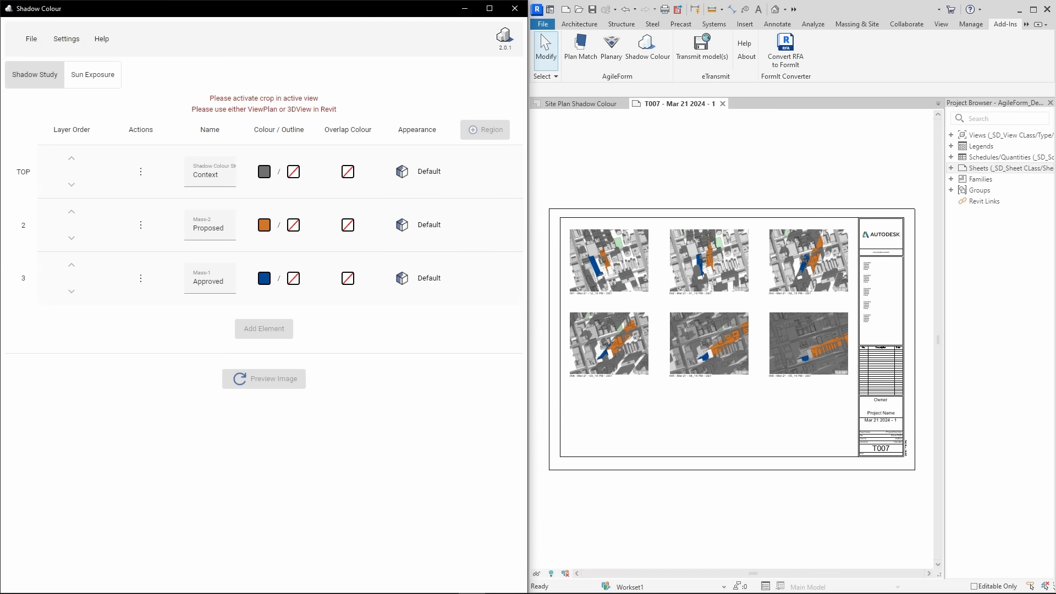
# Examine the shadow images and their date and time captions on the generated T007 sheet
pyautogui.click(655, 188)
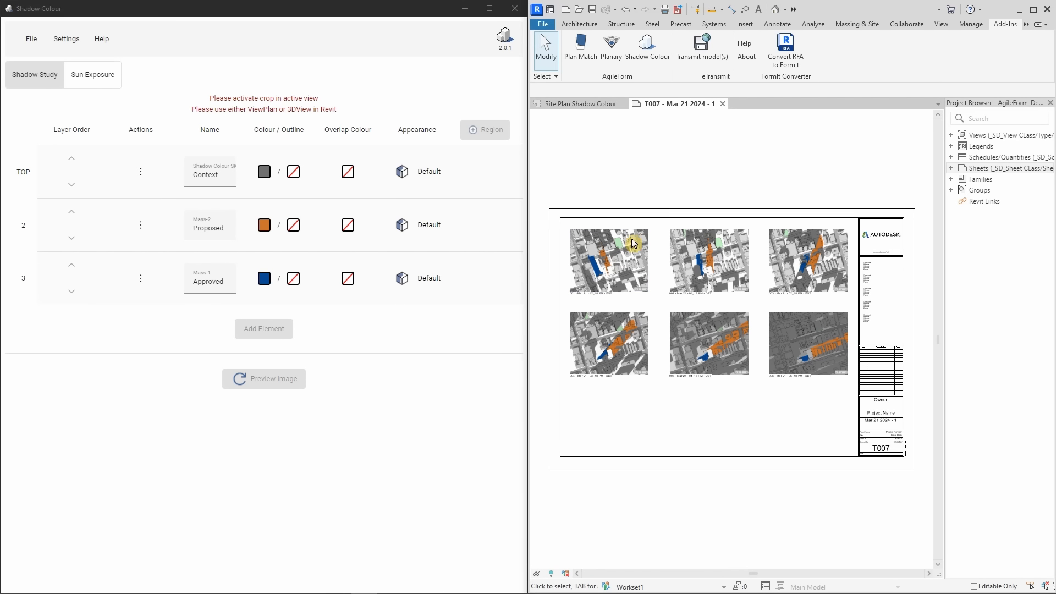
pyautogui.scroll(4, 601, 300)
pyautogui.click(657, 324)
pyautogui.click(687, 279)
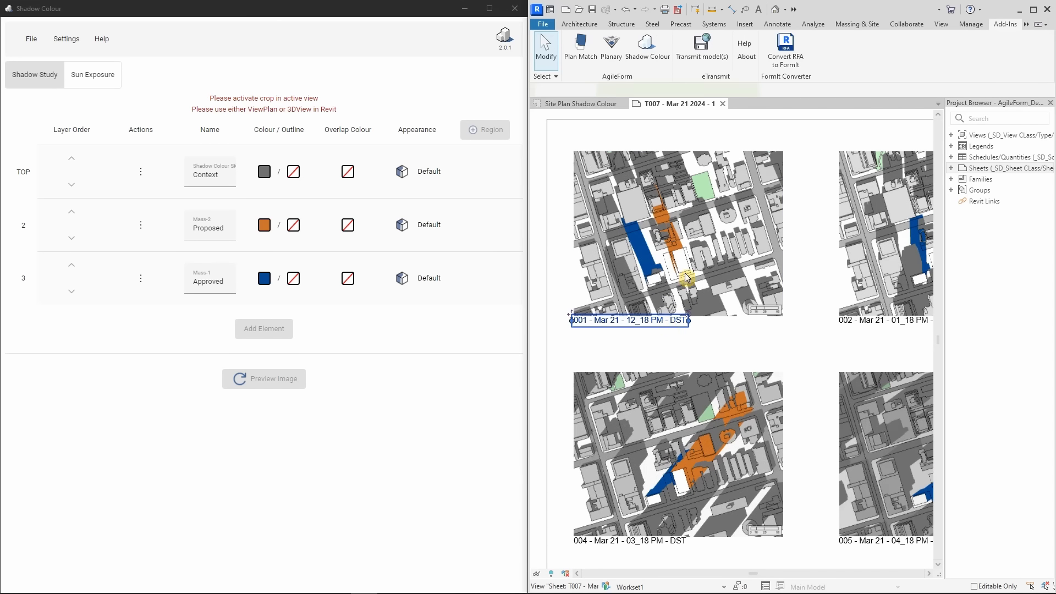
pyautogui.click(682, 346)
pyautogui.scroll(-2, 681, 345)
pyautogui.click(681, 410)
pyautogui.scroll(4, 657, 472)
pyautogui.click(658, 450)
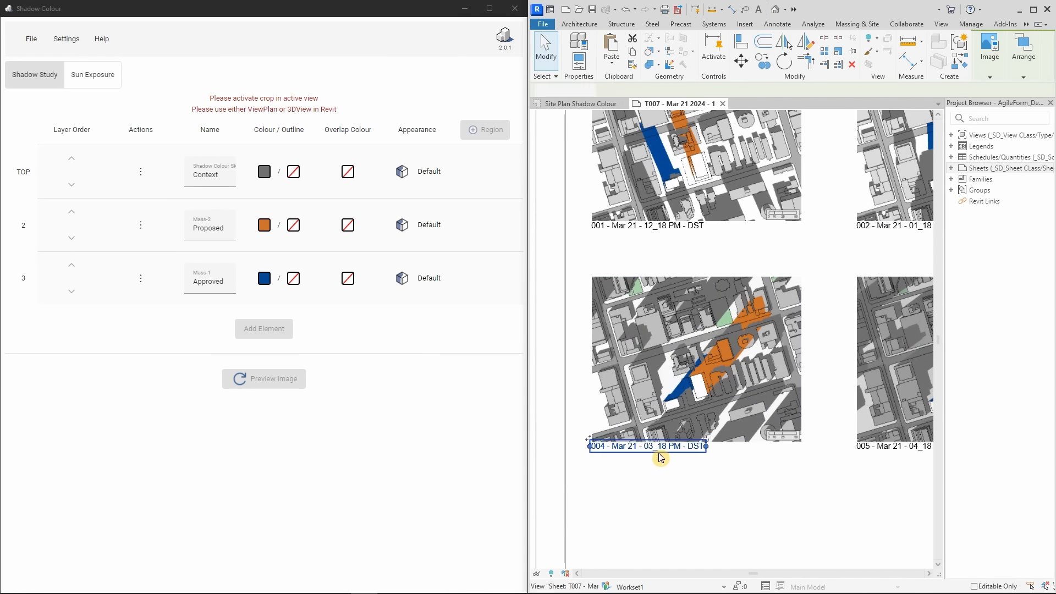
pyautogui.scroll(-5, 656, 455)
pyautogui.moveTo(794, 462); pyautogui.dragTo(757, 408, button='middle')
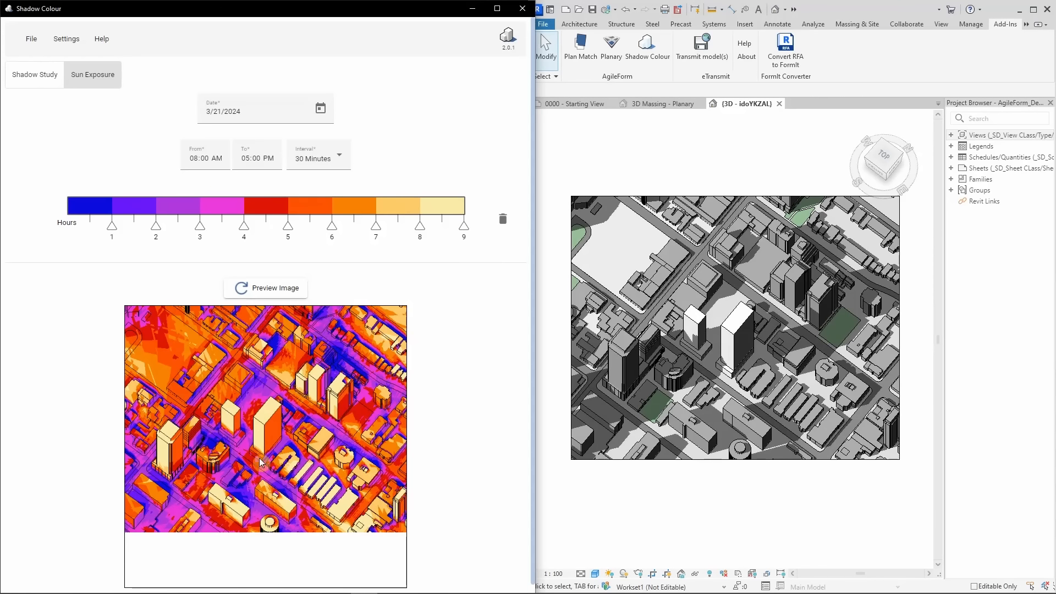
pyautogui.scroll(4, 242, 454)
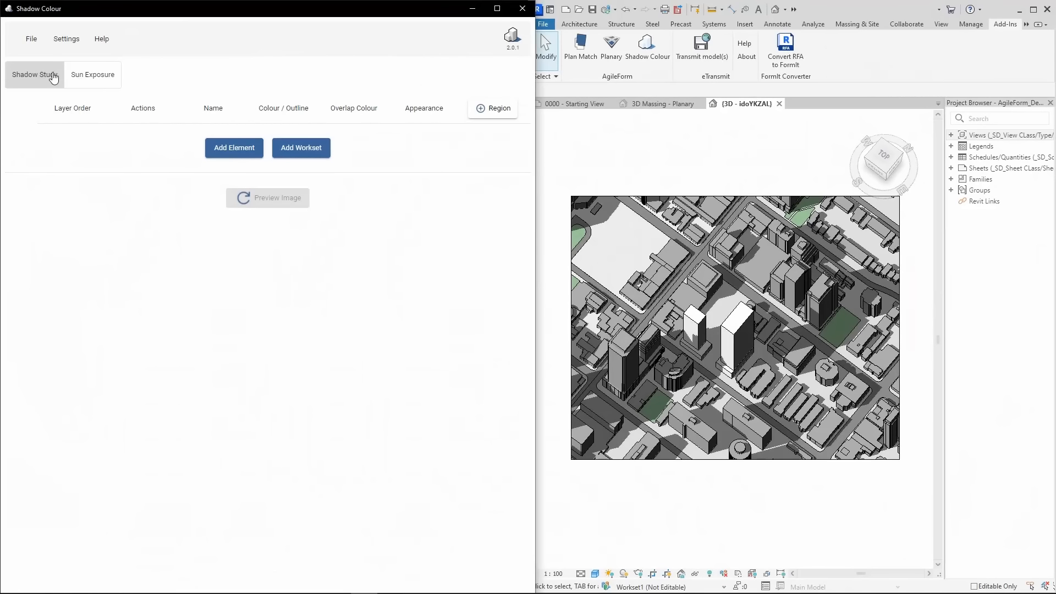
# Open the Sun Exposure study and check the shadows and crop region of the active 3D view
pyautogui.click(98, 79)
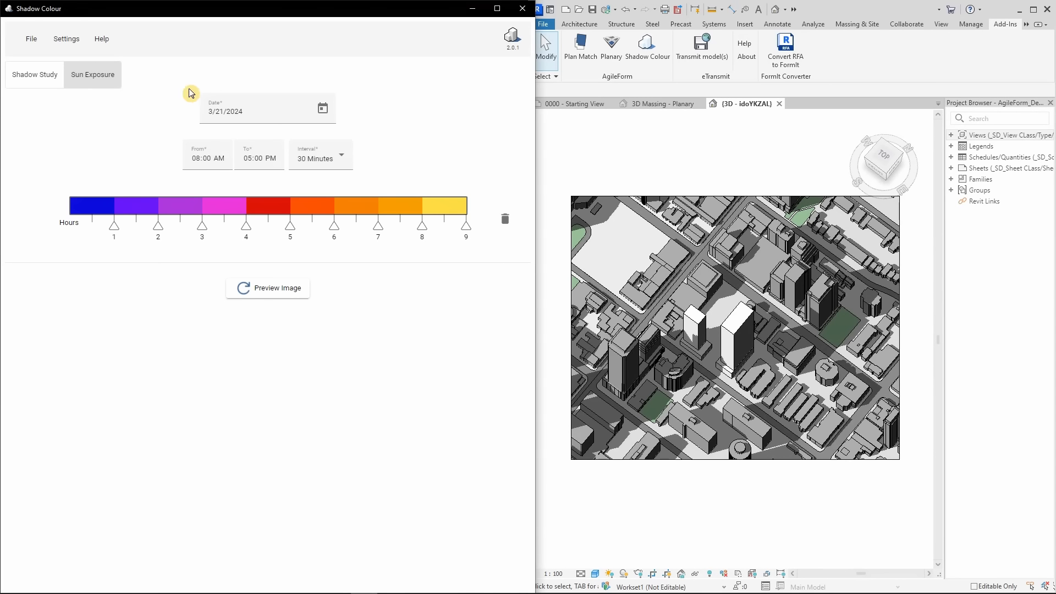
pyautogui.click(623, 575)
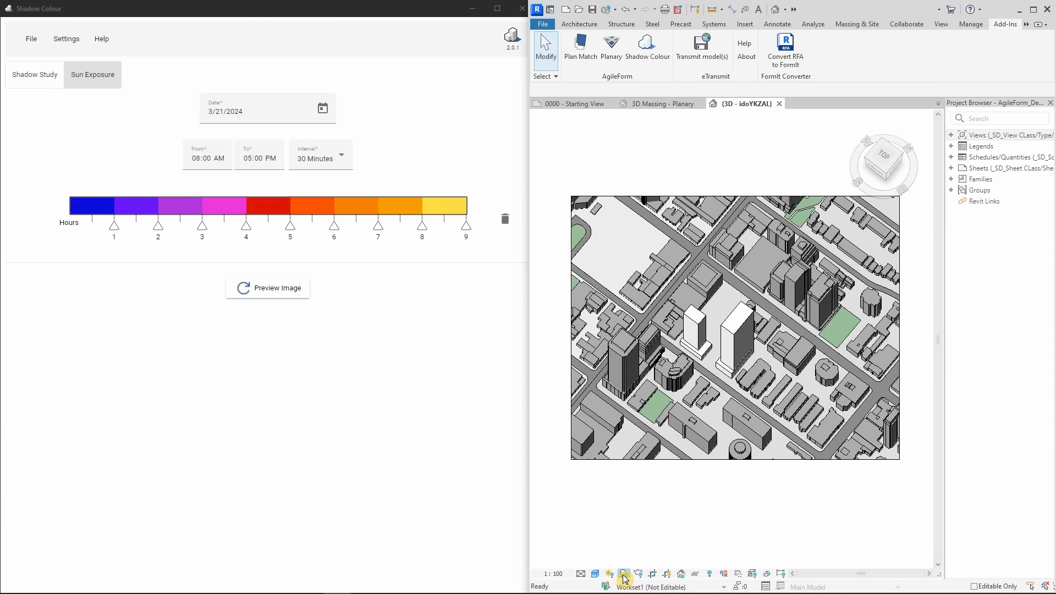
pyautogui.click(636, 461)
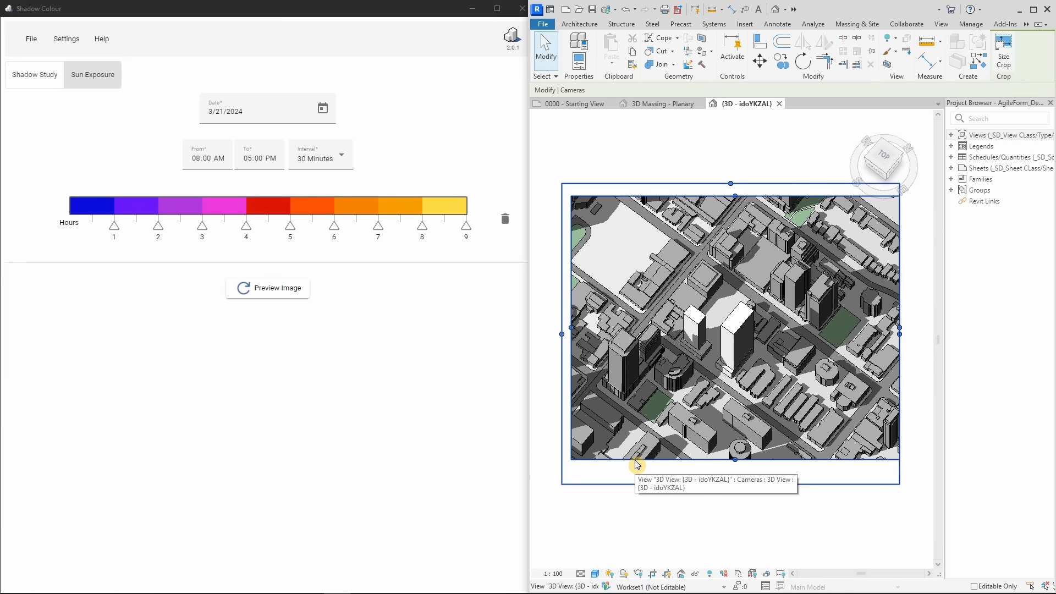
pyautogui.click(491, 157)
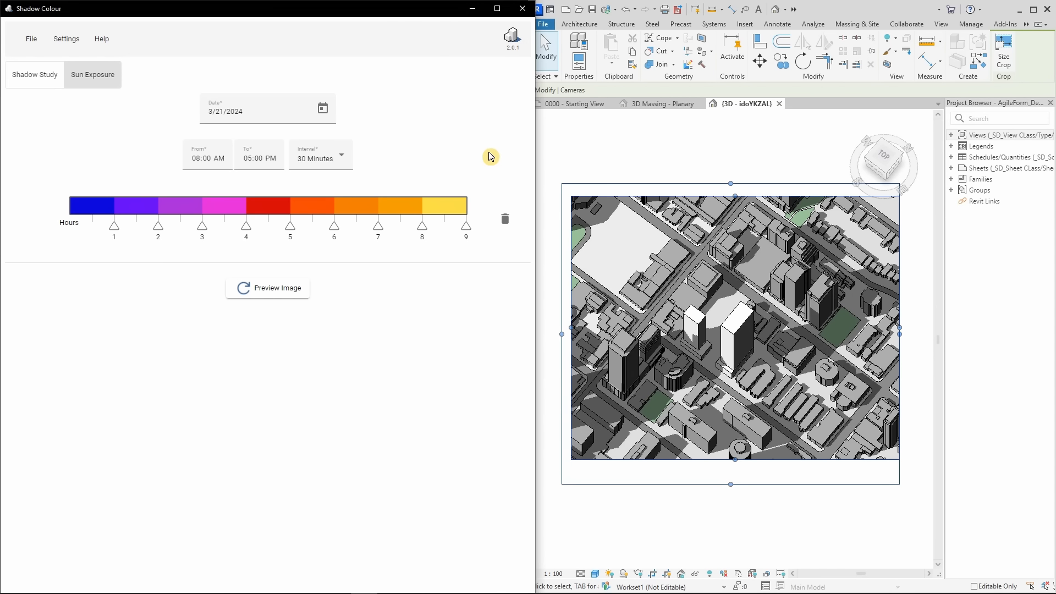
pyautogui.click(584, 154)
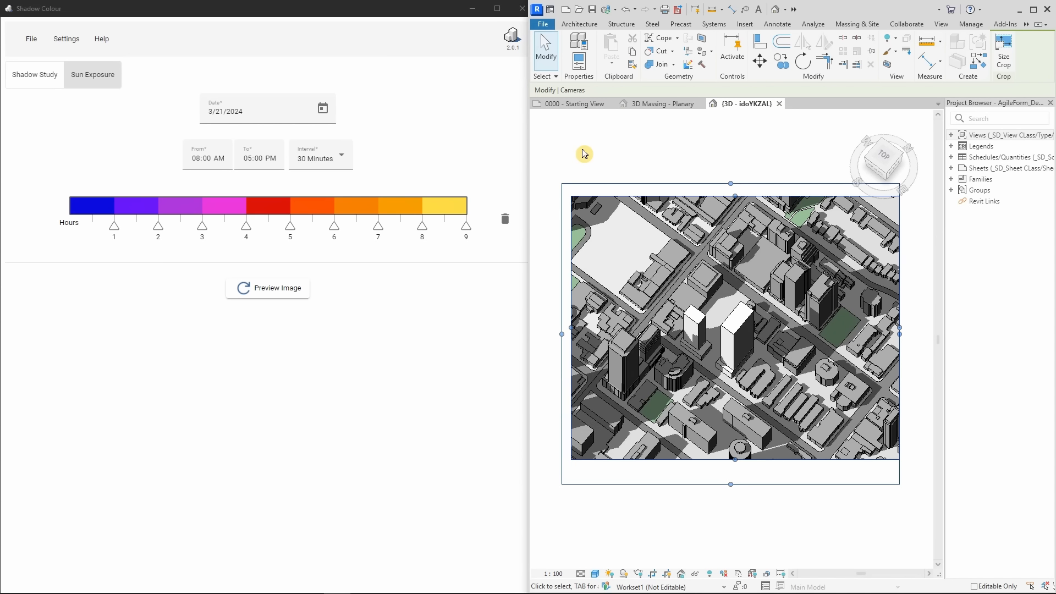
# Review the sun exposure study's date, start and end times, and available interval options
pyautogui.click(323, 108)
pyautogui.click(275, 111)
pyautogui.moveTo(270, 112); pyautogui.dragTo(198, 116)
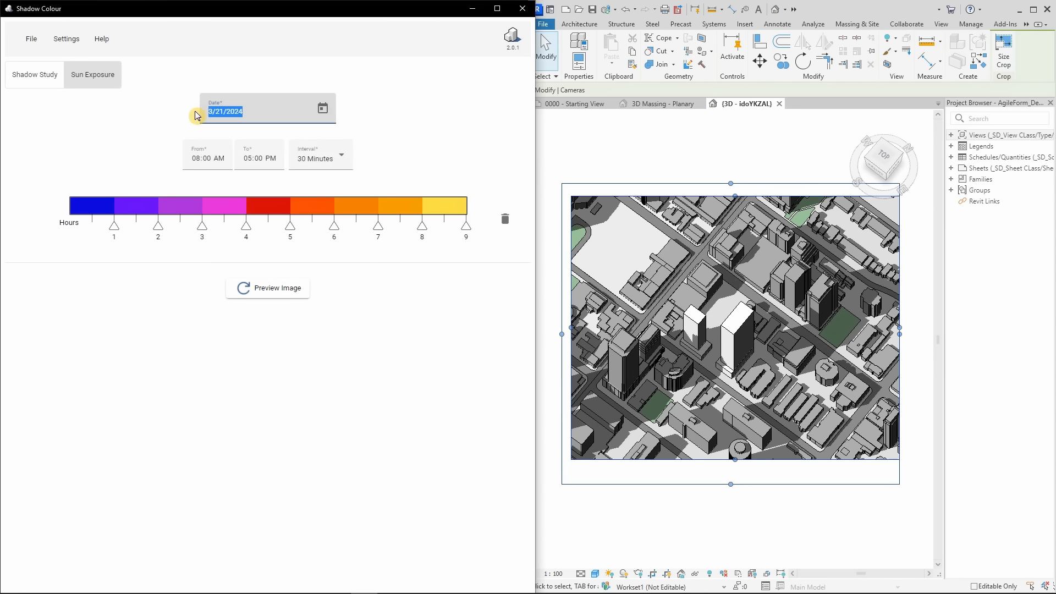
pyautogui.click(322, 108)
pyautogui.click(365, 111)
pyautogui.click(204, 164)
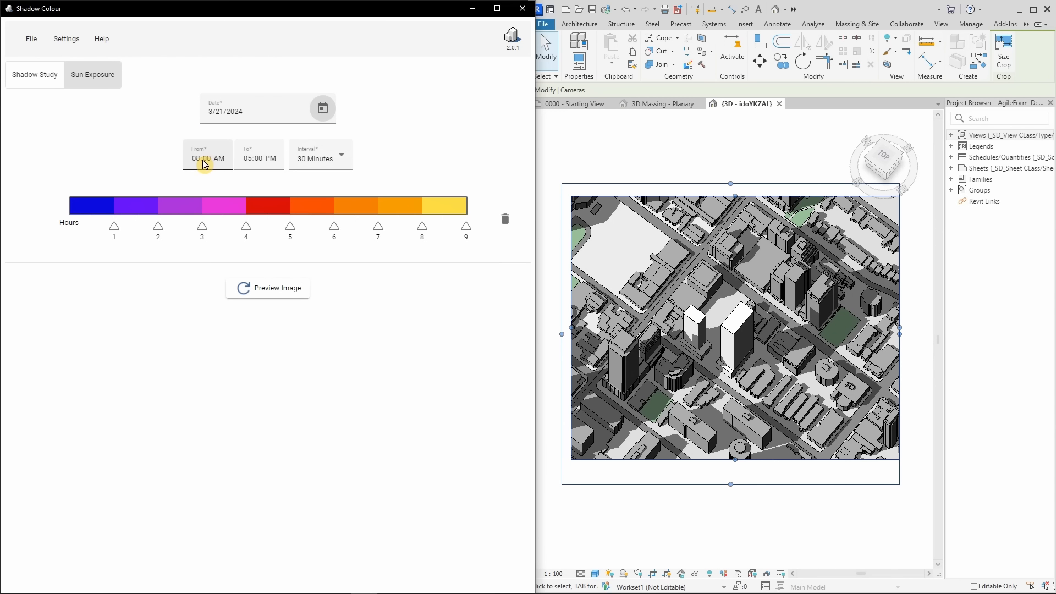
pyautogui.click(251, 159)
pyautogui.click(338, 161)
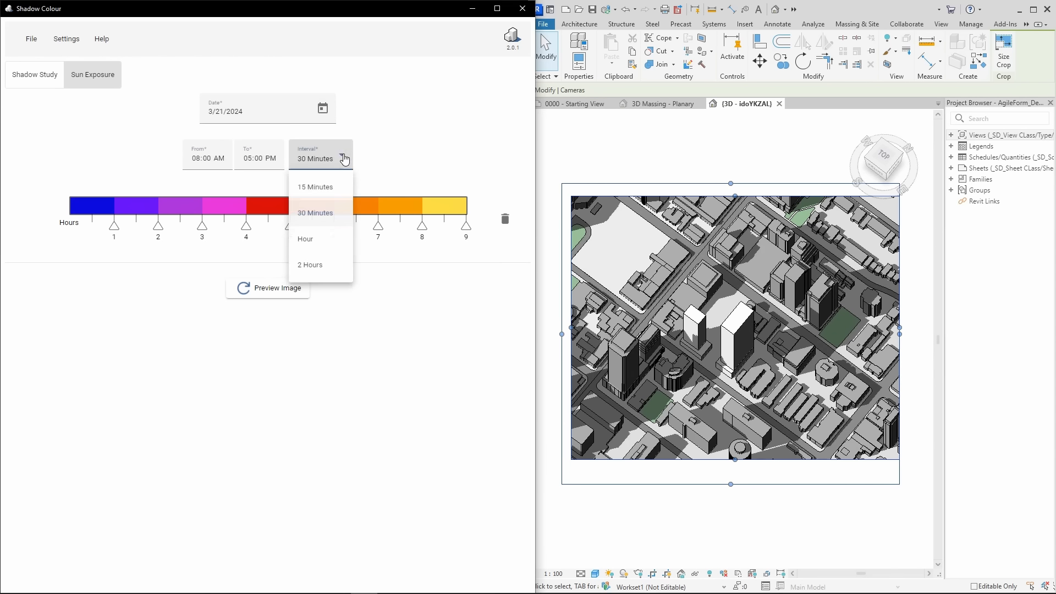
pyautogui.click(431, 166)
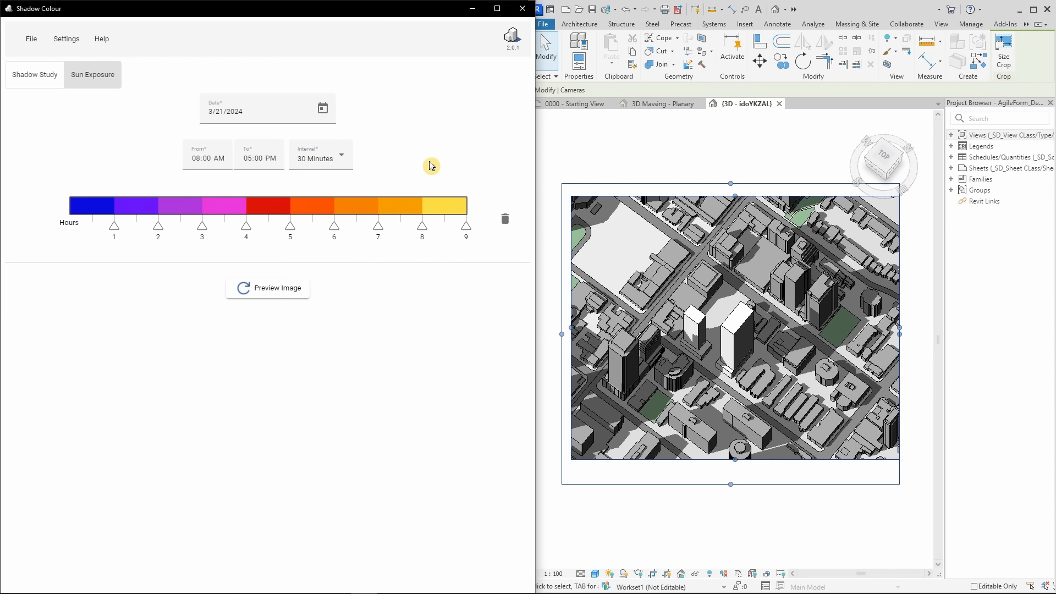
# Try adjusting the hour markers around 8 hours on the sun exposure colour scale
pyautogui.moveTo(413, 229)
pyautogui.mouseDown()
pyautogui.moveTo(424, 229)
pyautogui.moveTo(402, 229)
pyautogui.moveTo(421, 227)
pyautogui.mouseUp()
pyautogui.click(444, 228)
pyautogui.click(505, 220)
# Recolour the 7–8 hour band light orange (251, 202, 106) and the 8–9 hour band pale yellow (249, 237, 169)
pyautogui.click(410, 207)
pyautogui.moveTo(372, 201); pyautogui.dragTo(321, 199)
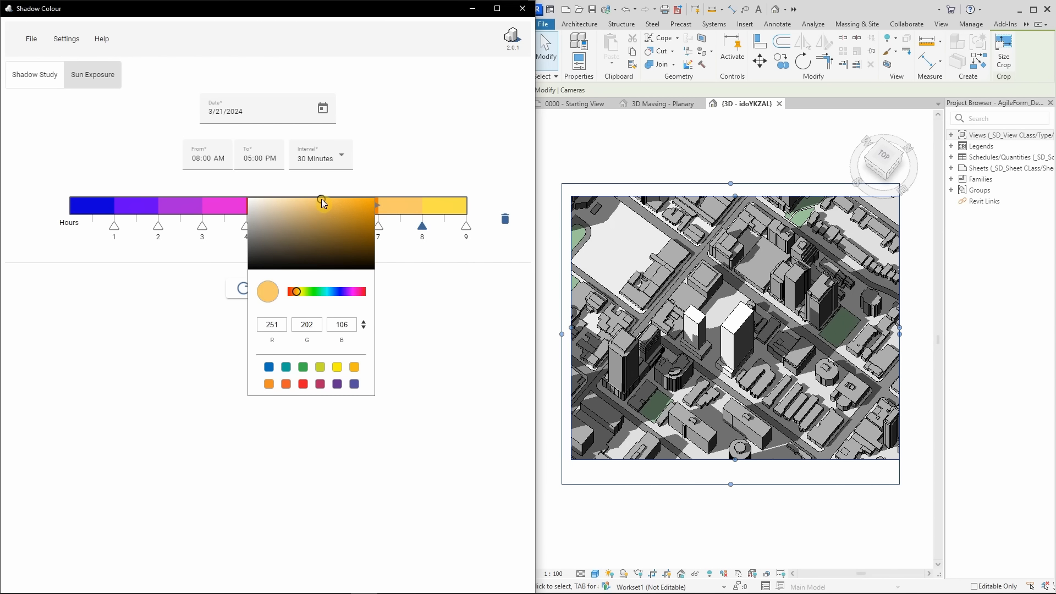
pyautogui.click(441, 263)
pyautogui.click(448, 203)
pyautogui.moveTo(388, 198); pyautogui.dragTo(335, 199)
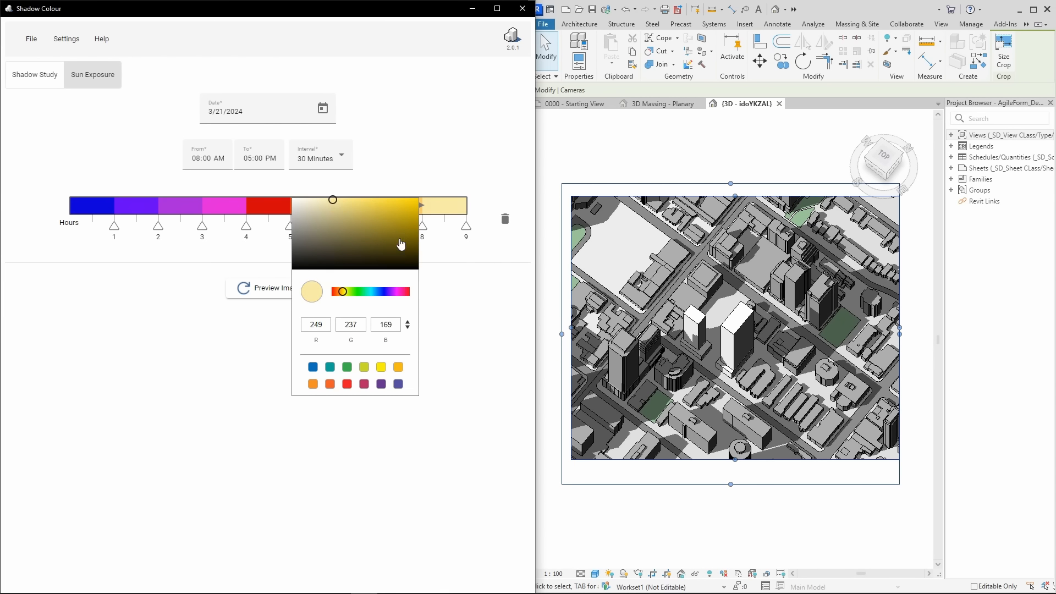
pyautogui.click(458, 269)
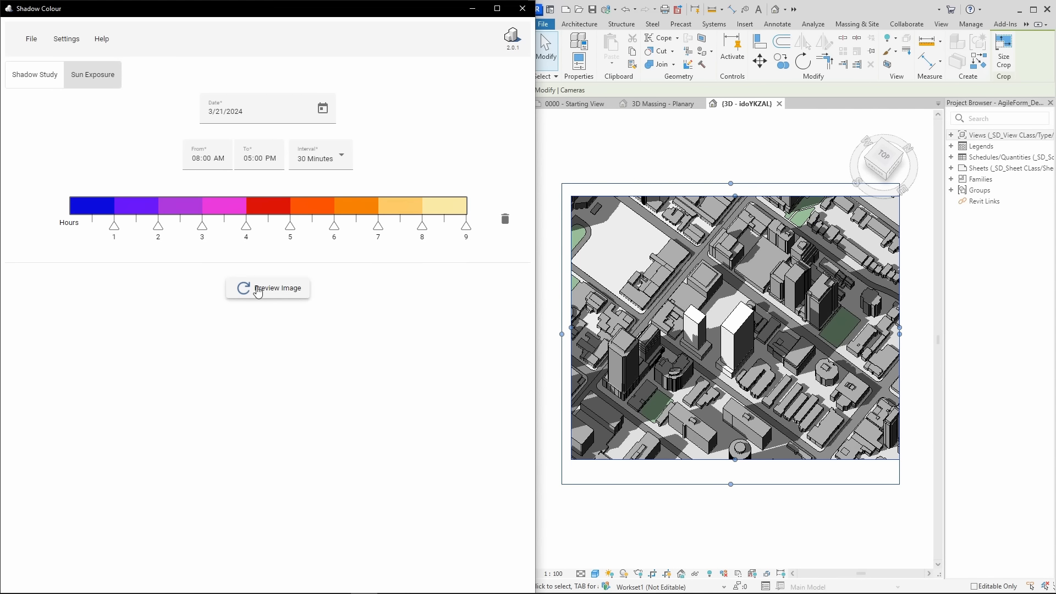
# Generate the sun exposure preview image and inspect the two central towers up close
pyautogui.click(291, 287)
pyautogui.click(555, 163)
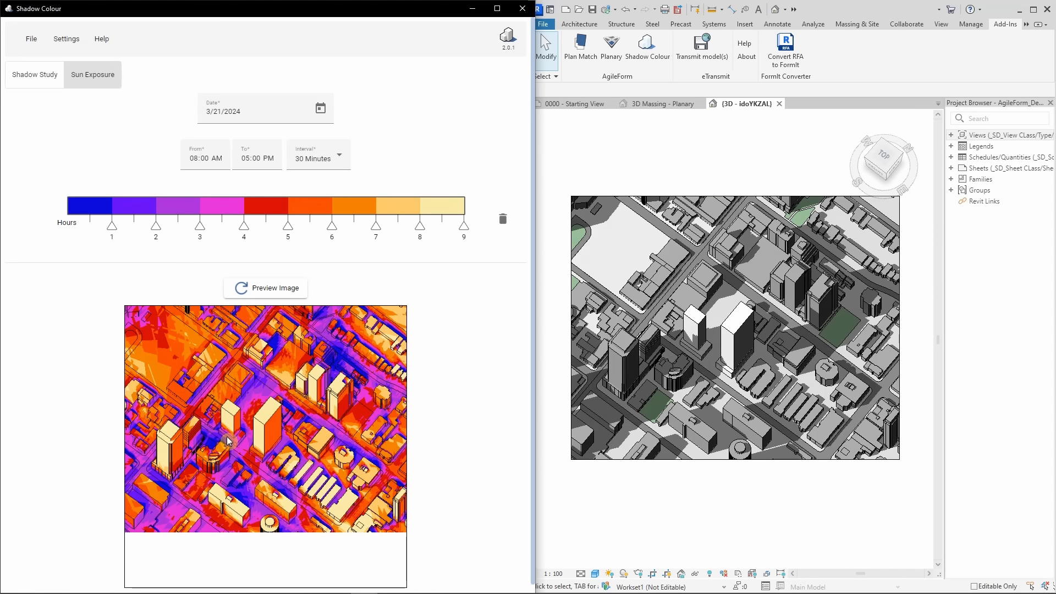
pyautogui.scroll(3, 226, 438)
pyautogui.moveTo(261, 438); pyautogui.dragTo(250, 442)
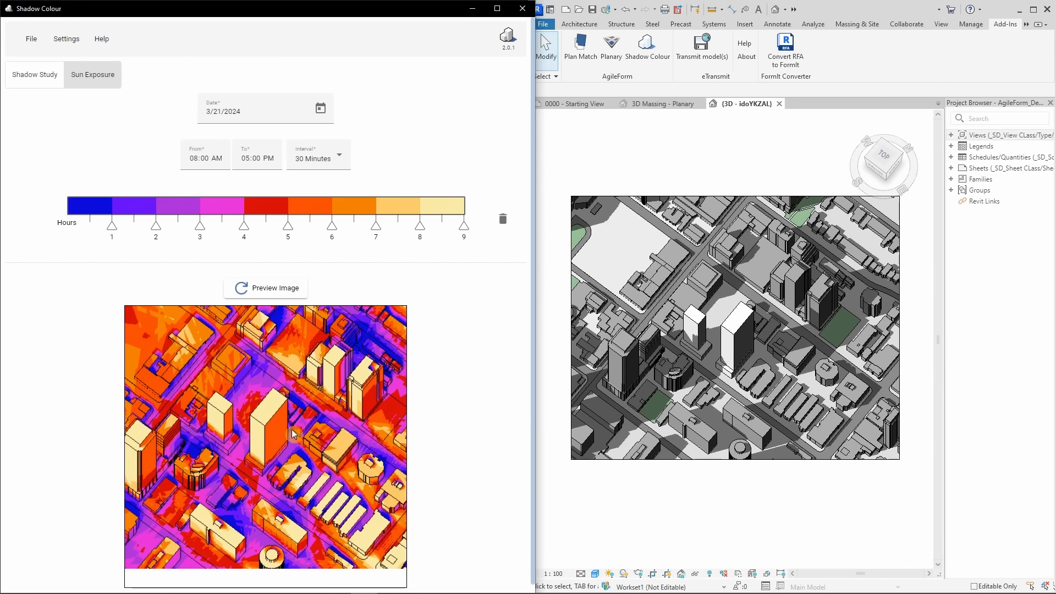
# Export the sun exposure image at High image quality to the 2024-05-31 folder
pyautogui.click(32, 38)
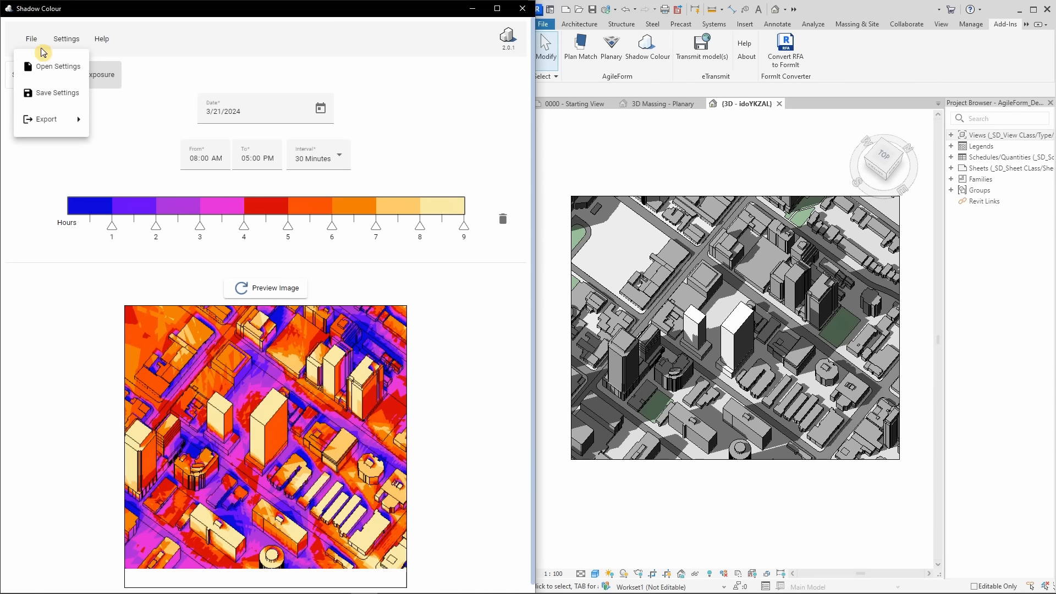
pyautogui.moveTo(49, 118)
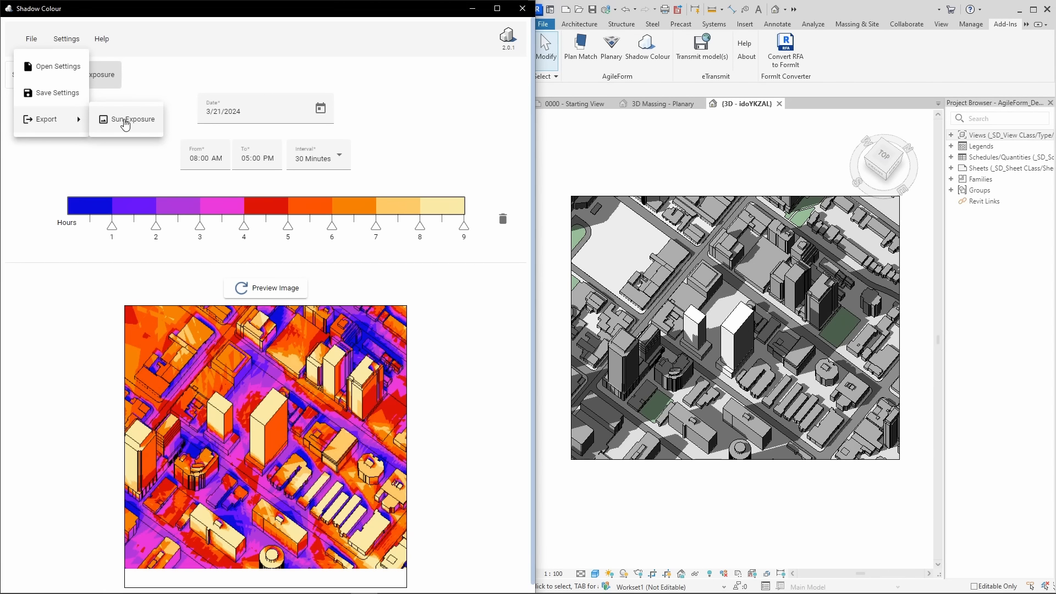
pyautogui.click(125, 122)
pyautogui.click(281, 291)
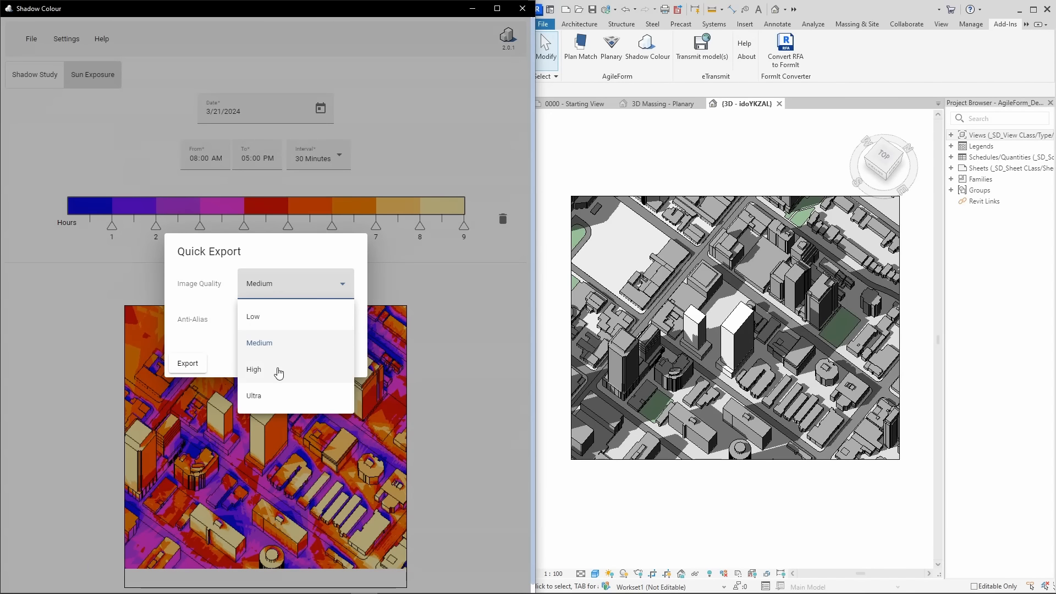
pyautogui.click(278, 370)
pyautogui.click(197, 366)
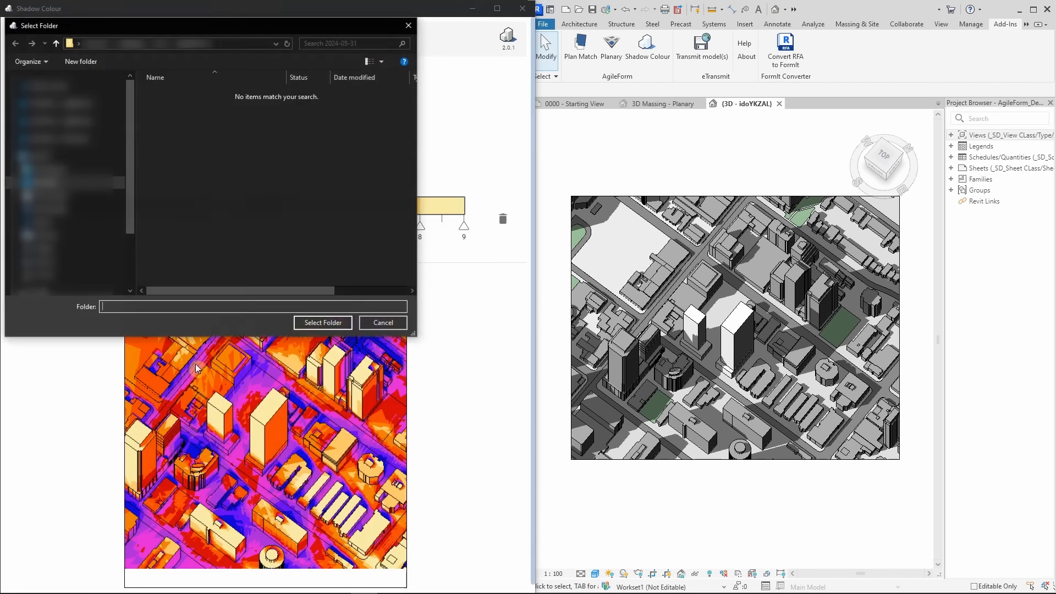
pyautogui.click(317, 327)
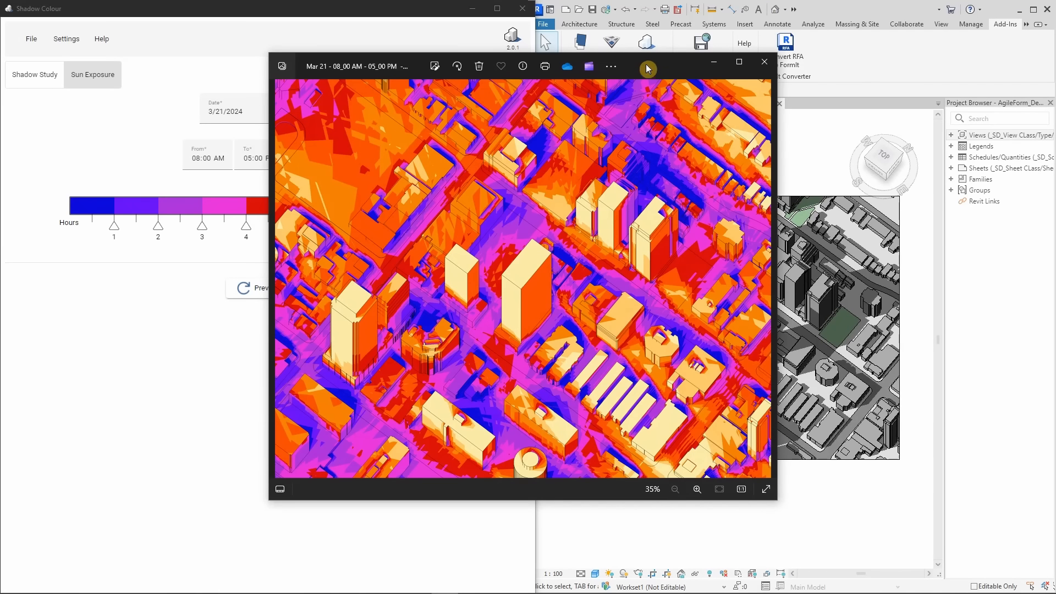
pyautogui.moveTo(648, 53); pyautogui.dragTo(655, 26)
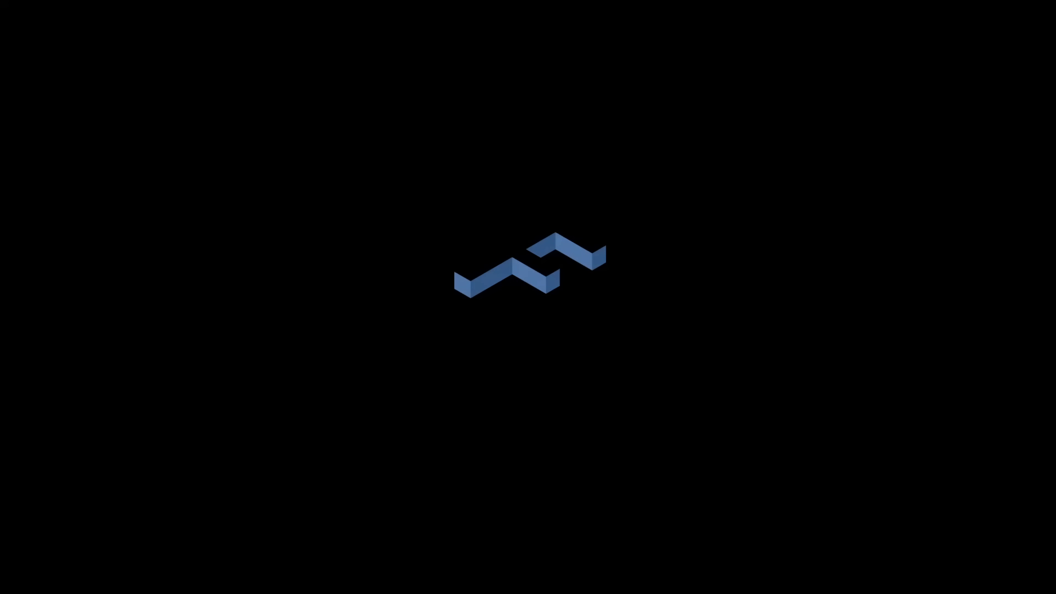